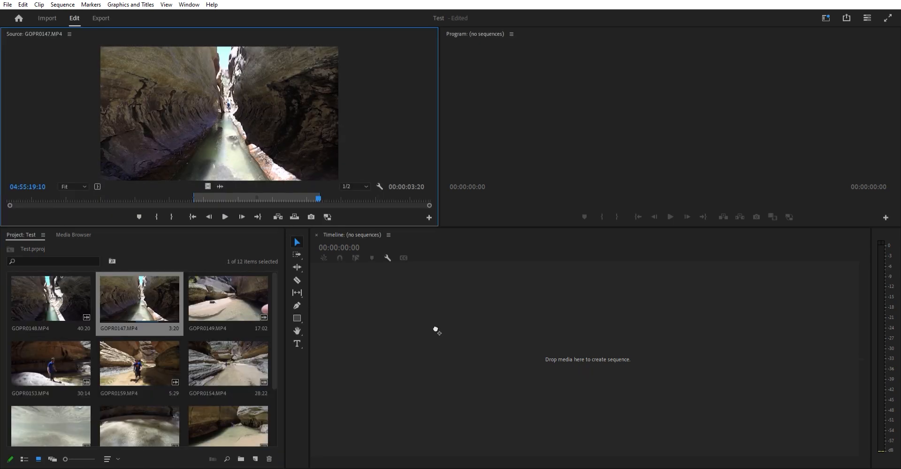
left_click_drag(436, 330, 430, 322)
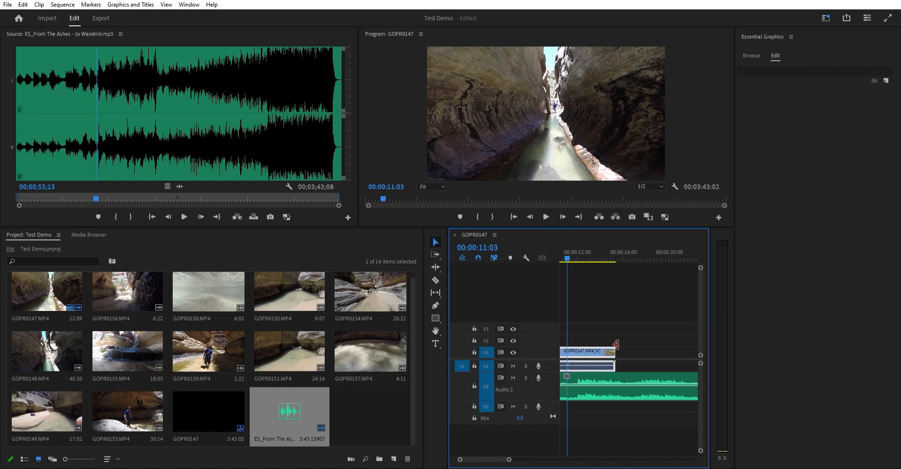
key("minus")
key("minus")
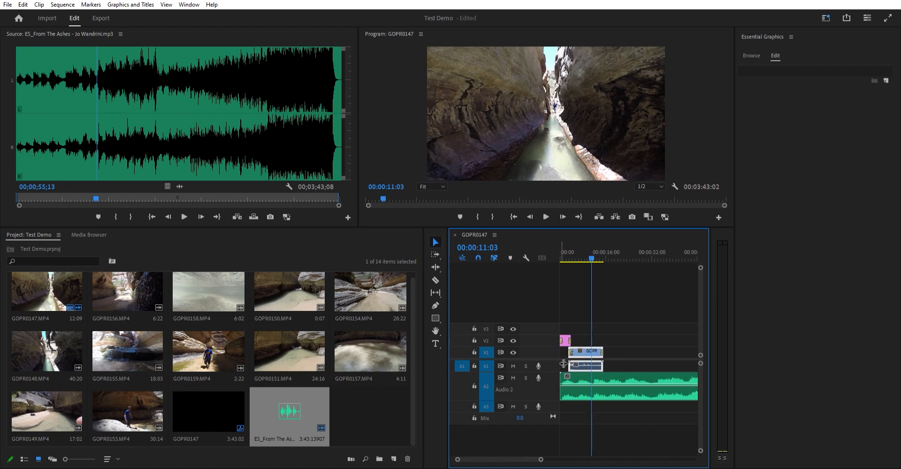
left_click_drag(559, 368, 561, 378)
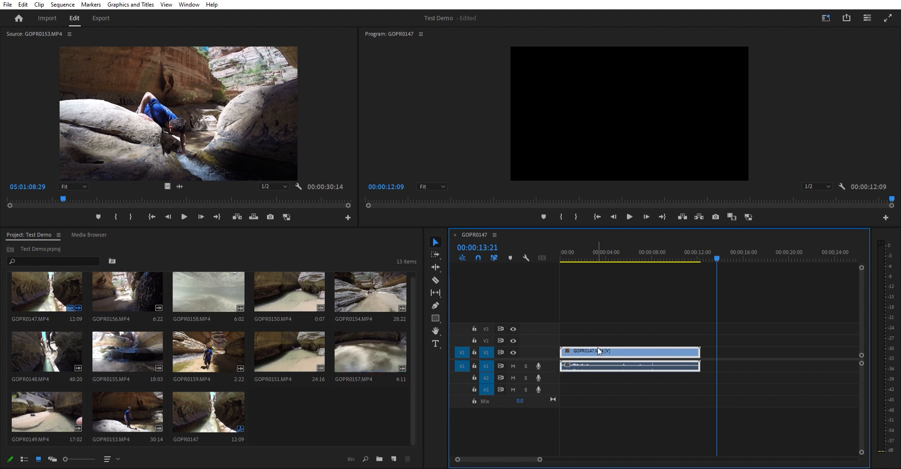
Move the GOPR0147 clip to start at about 3 seconds and open the ES_From The Ashes music in the source monitor.
left_click_drag(590, 351, 624, 351)
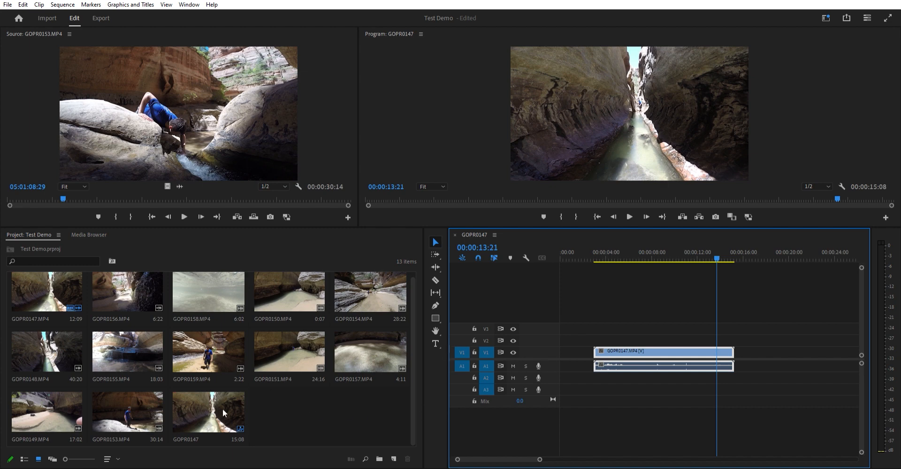
left_click(314, 401)
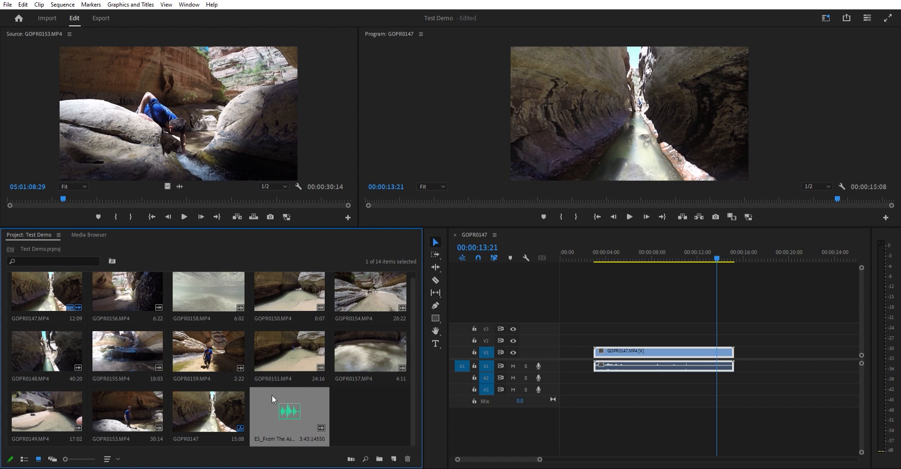
double_click(269, 410)
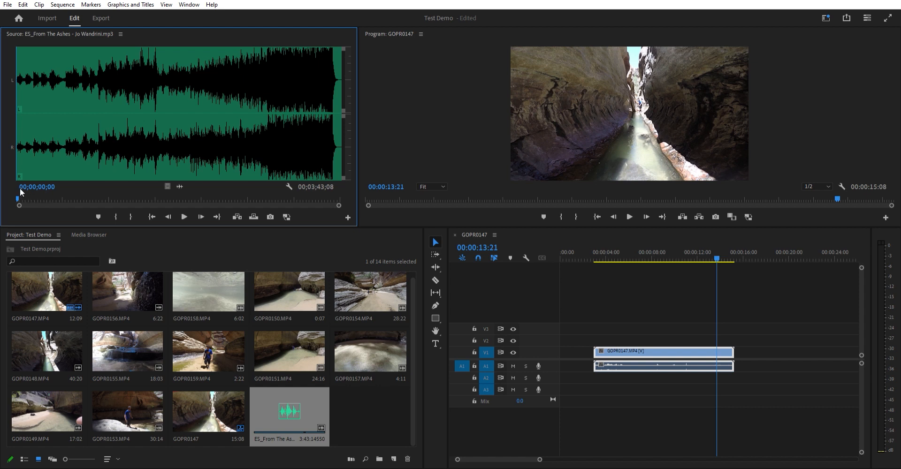
Try marking the music from 00;00;32;22 to 00;00;55;13 and placing that excerpt on track A2, and undo the placement.
left_click_drag(19, 188, 66, 193)
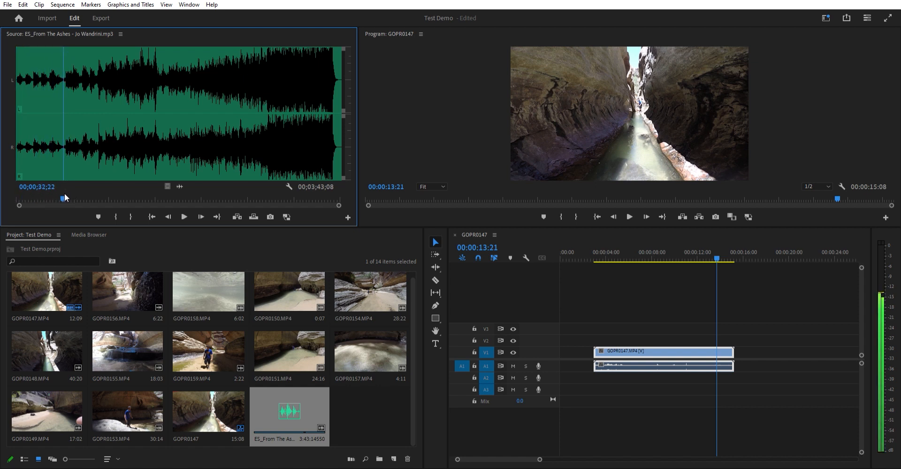
key("space")
key("i")
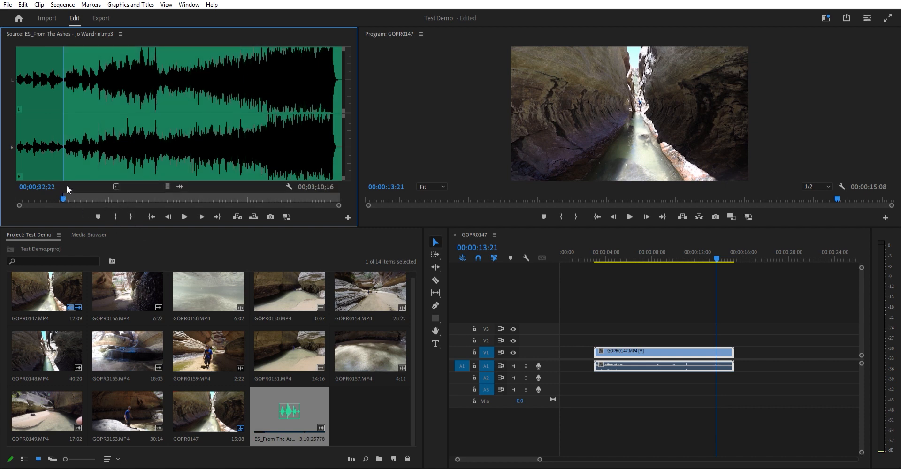
left_click_drag(66, 185, 97, 190)
key("o")
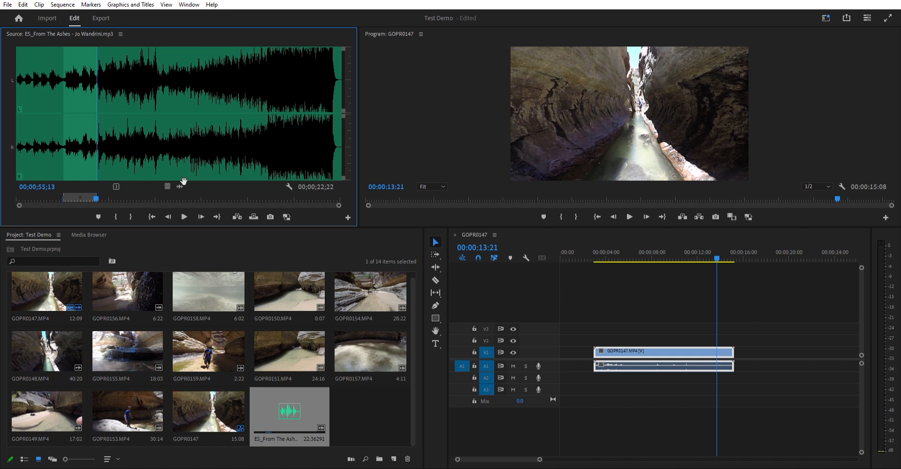
left_click_drag(315, 223, 566, 376)
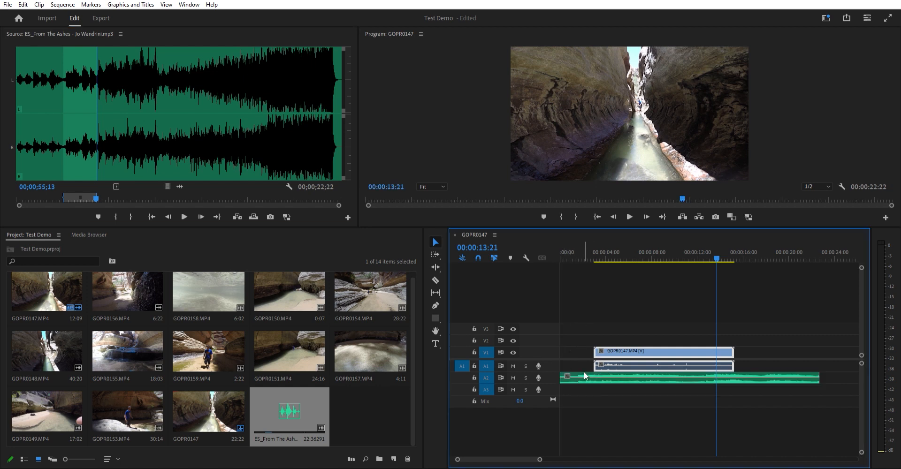
key("ctrl+z")
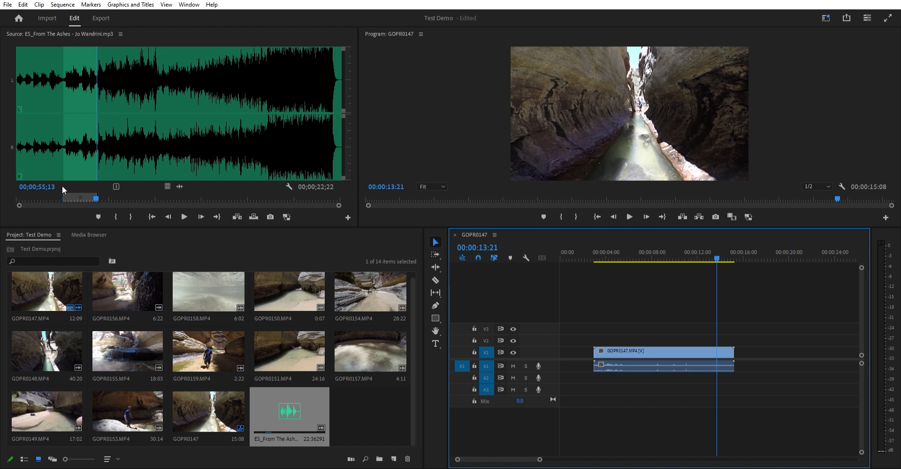
Extend the music's in and out points to the full track and place it on A2 at the sequence start.
left_click_drag(64, 197, 17, 192)
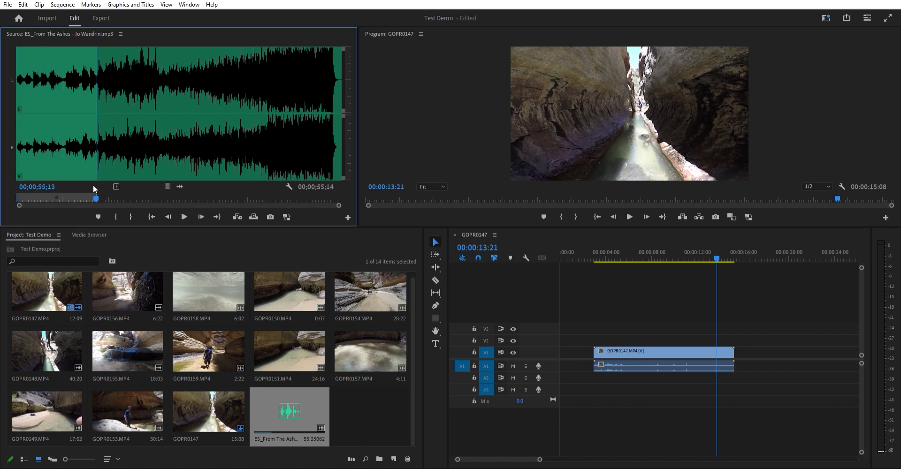
left_click_drag(99, 191, 396, 218)
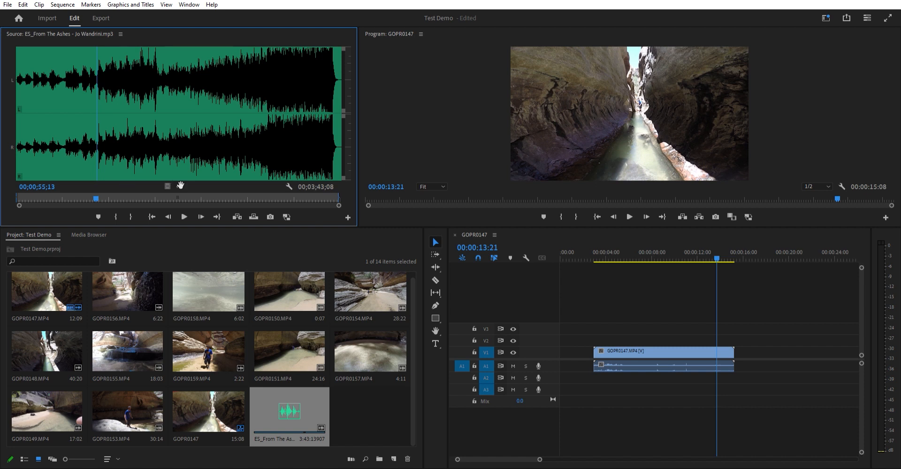
left_click_drag(180, 187, 552, 396)
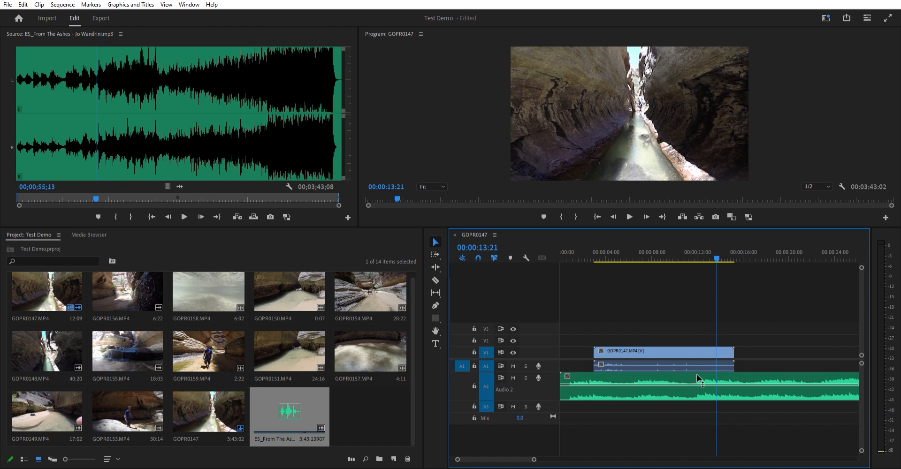
Shift the GOPR0147 clip so it starts at about 4 seconds in the sequence.
key("Home")
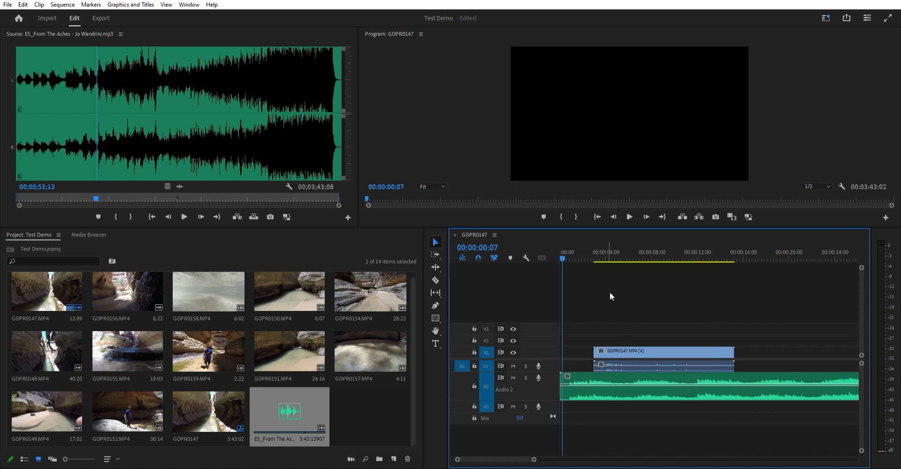
left_click(623, 348)
left_click_drag(626, 349, 639, 348)
Add a text layer at 00:00:00:00 and trim its end to where the GOPR0147 clip begins.
left_click(562, 245)
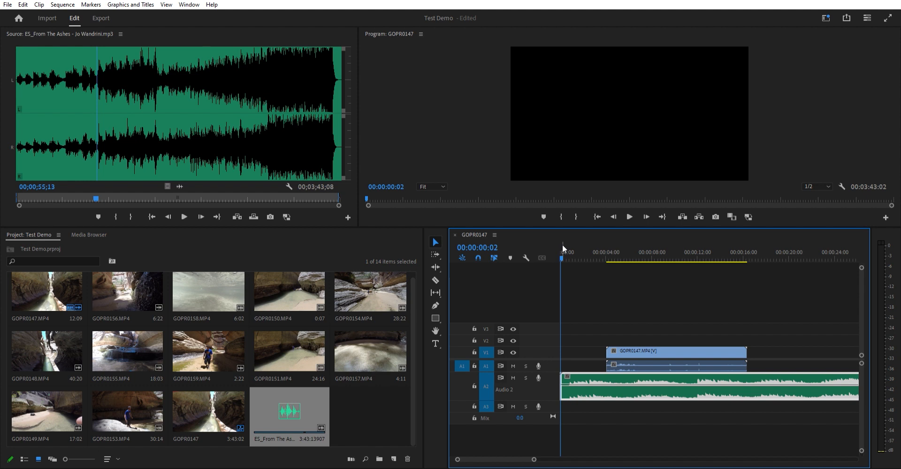
left_click(560, 248)
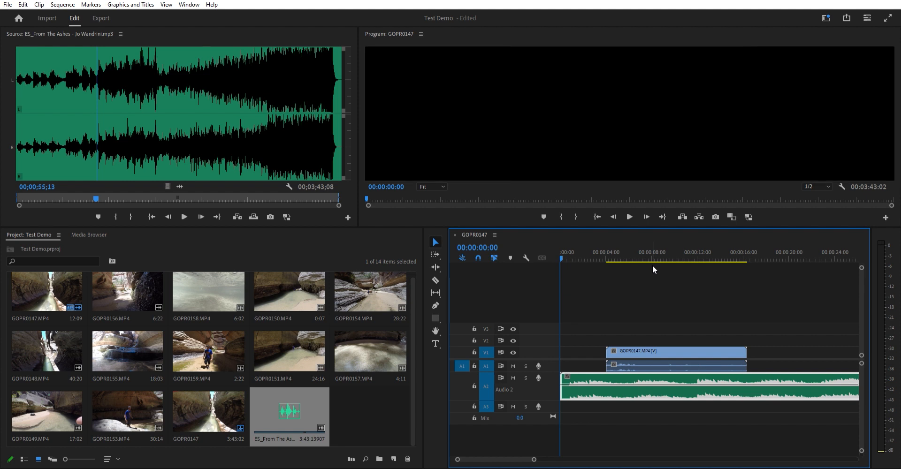
key("ctrl+t")
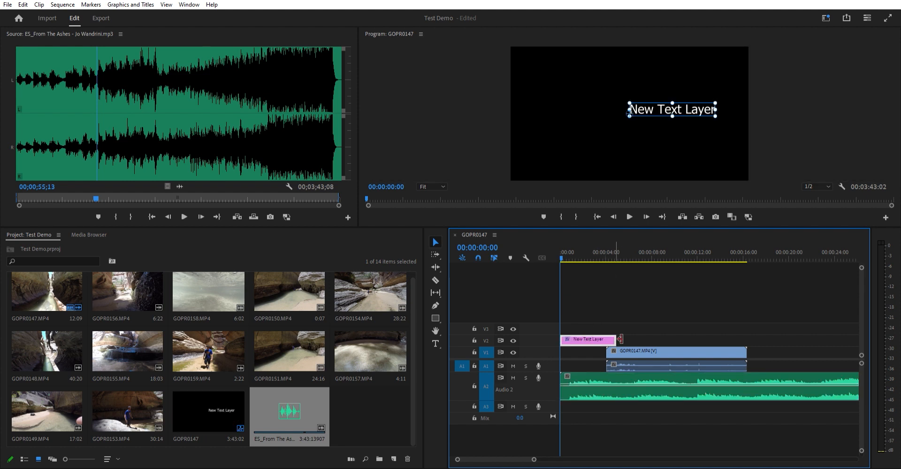
left_click_drag(616, 339, 605, 339)
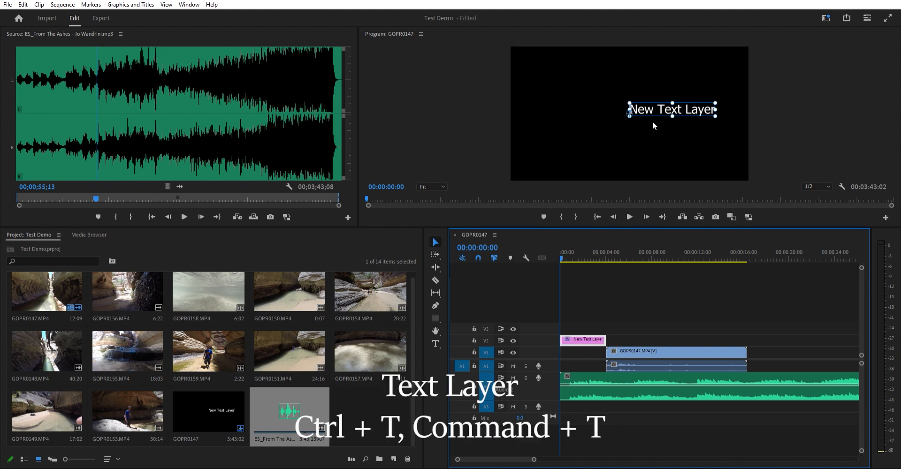
Replace the new text layer's placeholder text with "Strange Productions Present".
left_click(672, 104)
double_click(672, 106)
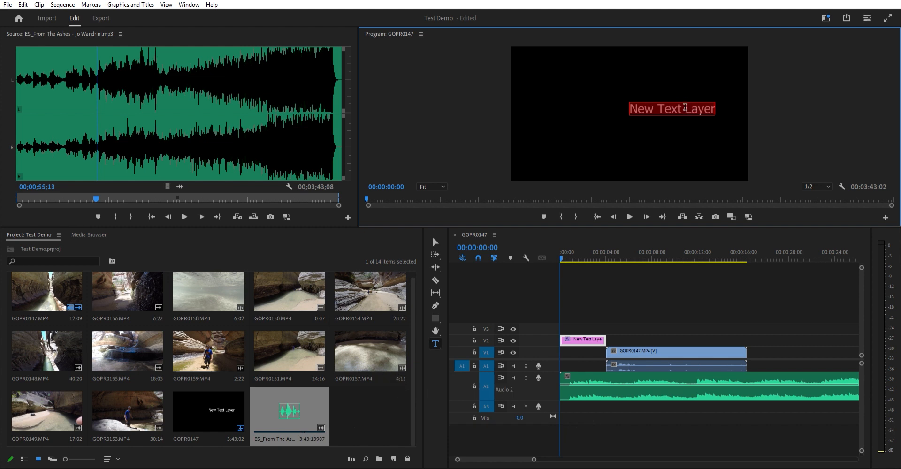
type("Strange Produc")
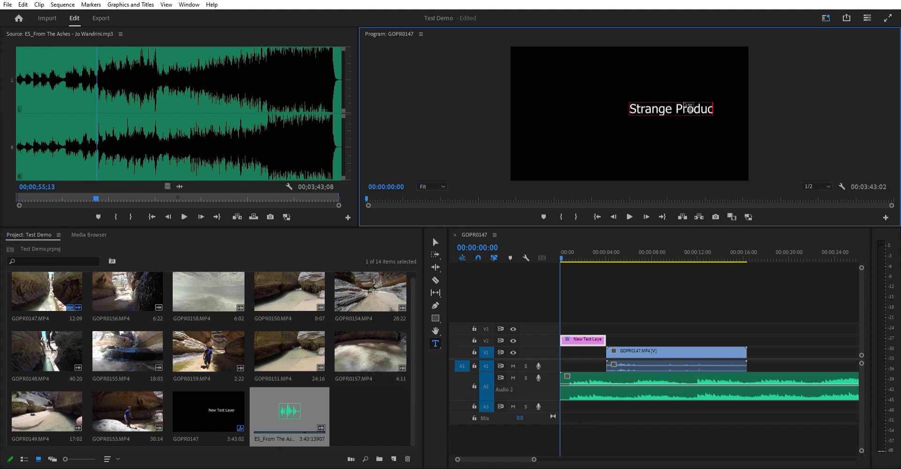
type("tions P")
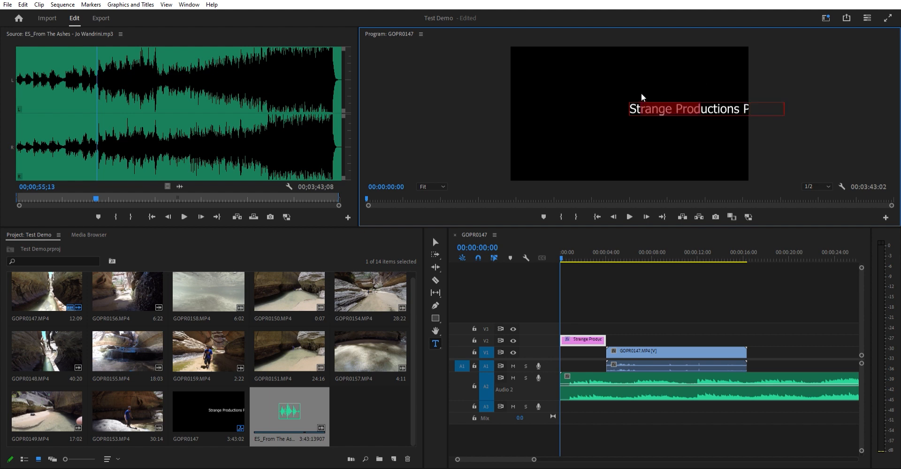
left_click(668, 130)
left_click(596, 130)
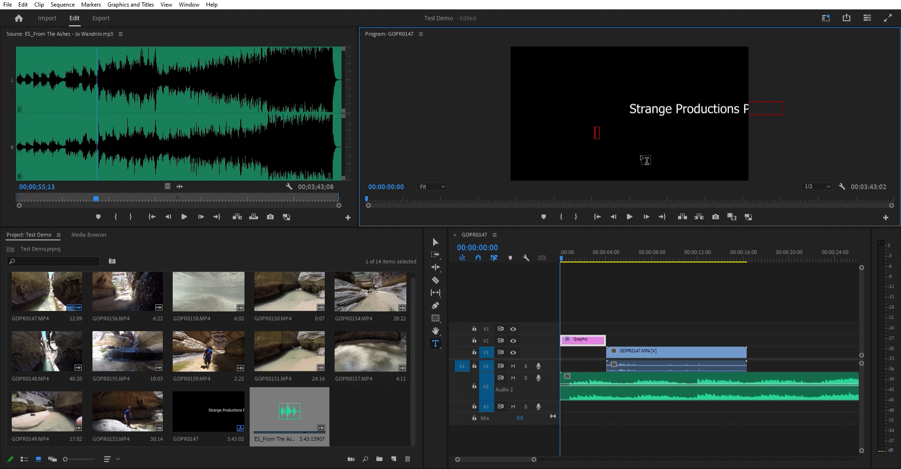
left_click(560, 77)
left_click(608, 75)
left_click(606, 127)
left_click(686, 106)
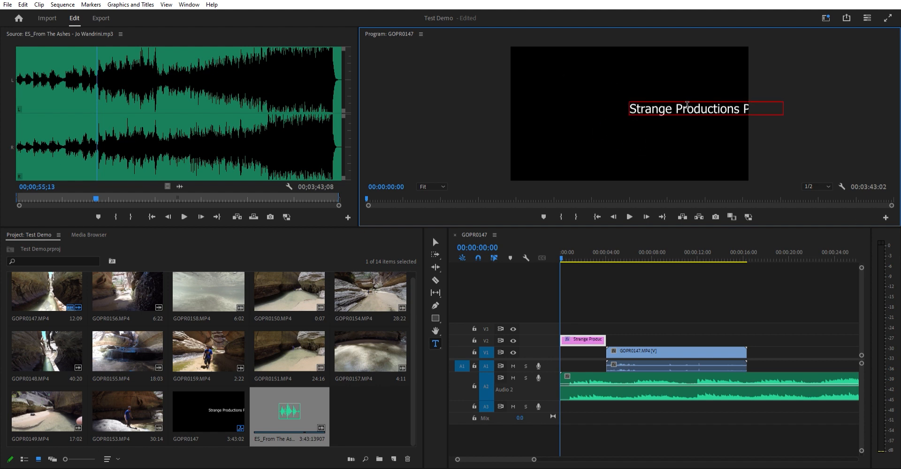
left_click(597, 93)
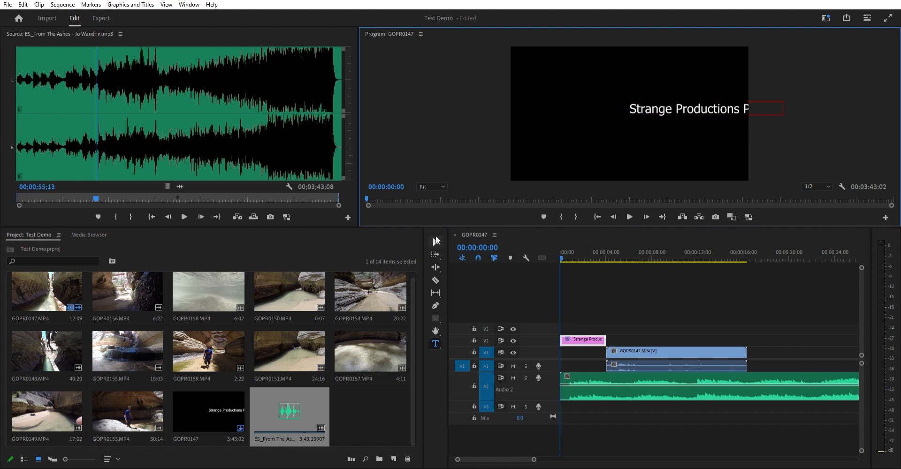
Move the "Strange Productions Present" title with the Selection tool so it sits roughly centered in the frame.
left_click(435, 230)
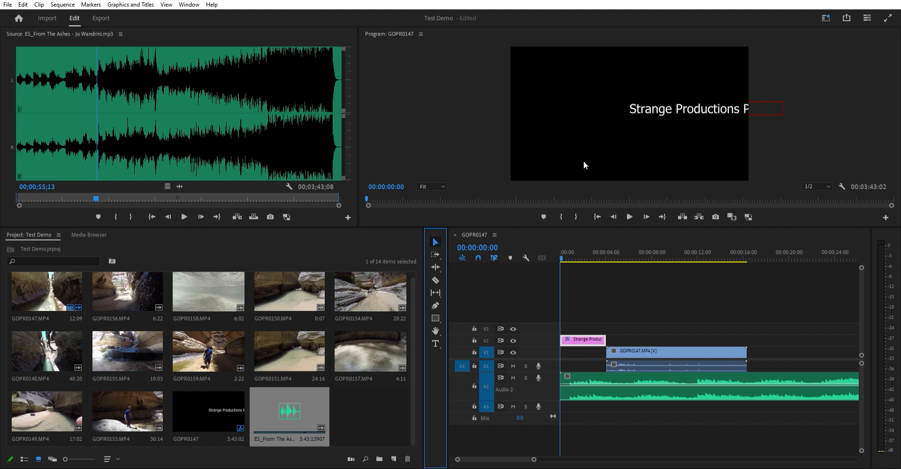
left_click(654, 99)
left_click_drag(652, 97, 581, 100)
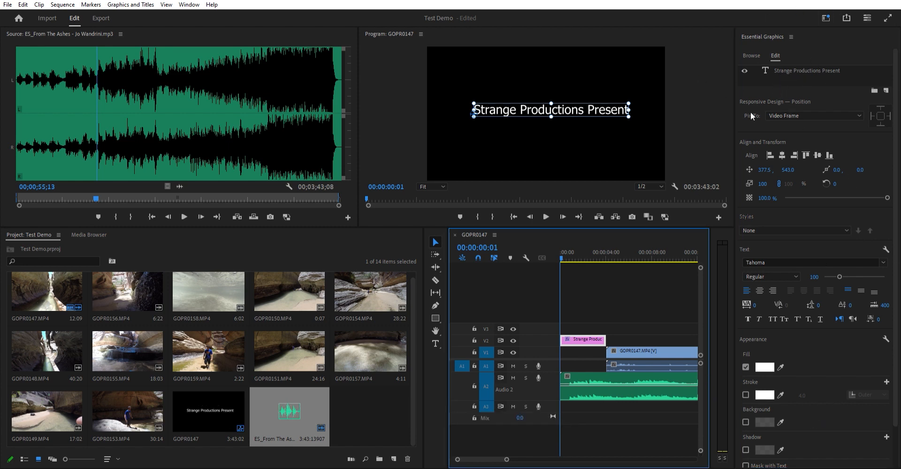
Select all of the title's text and set its font to Myriad Pro Bold Condensed.
double_click(548, 101)
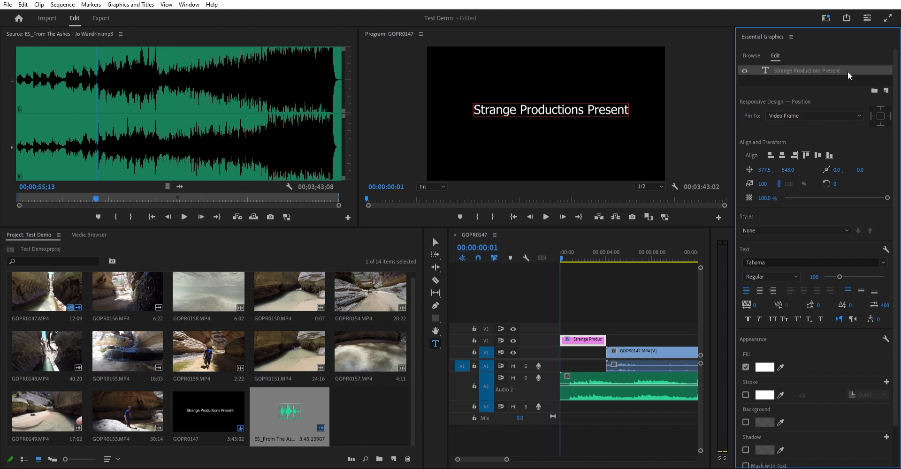
left_click(553, 108)
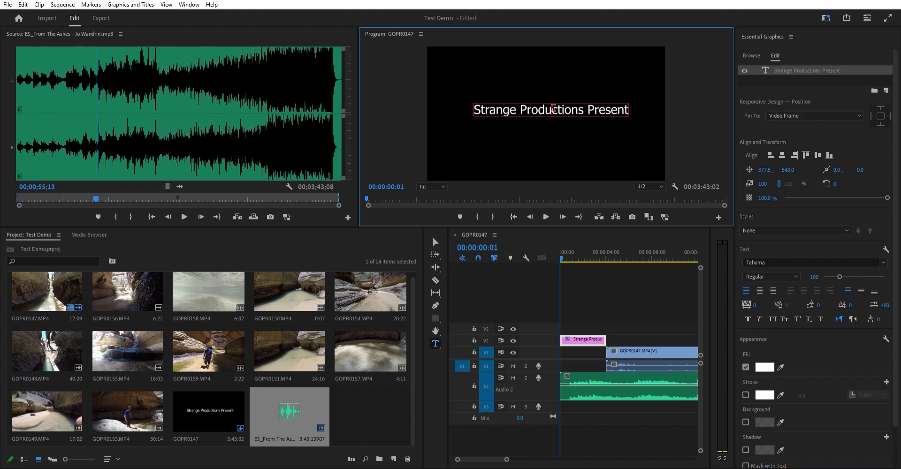
double_click(553, 108)
key("ctrl+a")
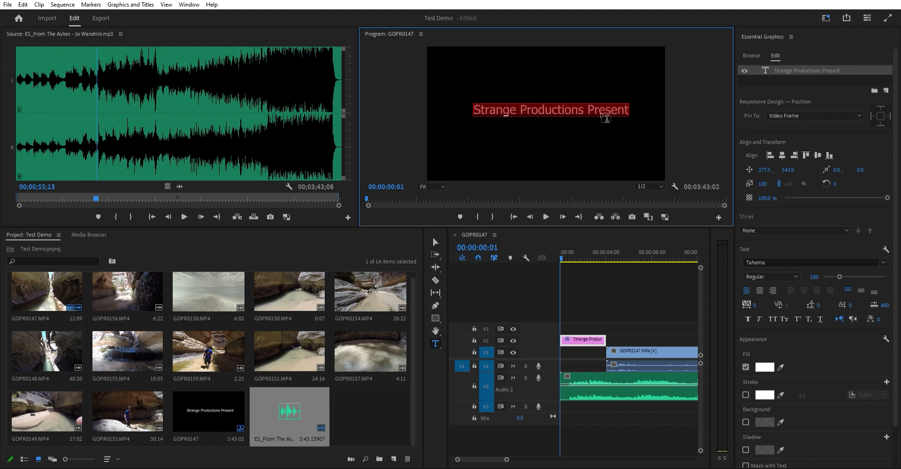
left_click(763, 262)
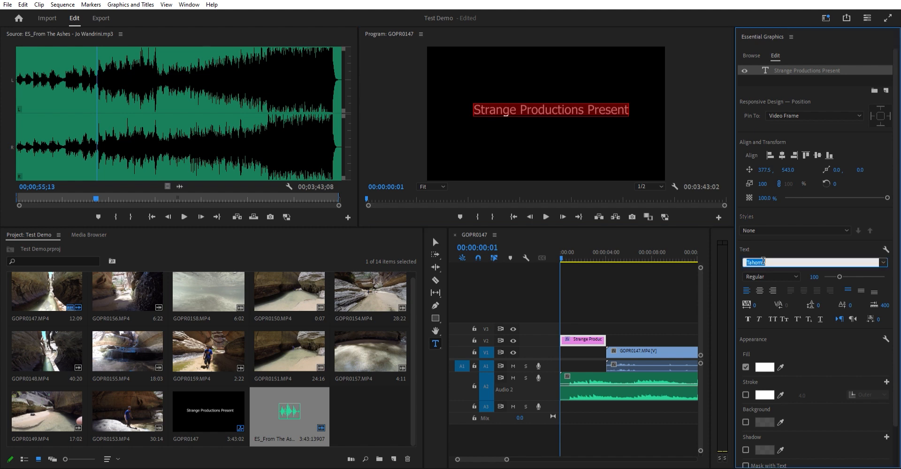
key("ctrl+z")
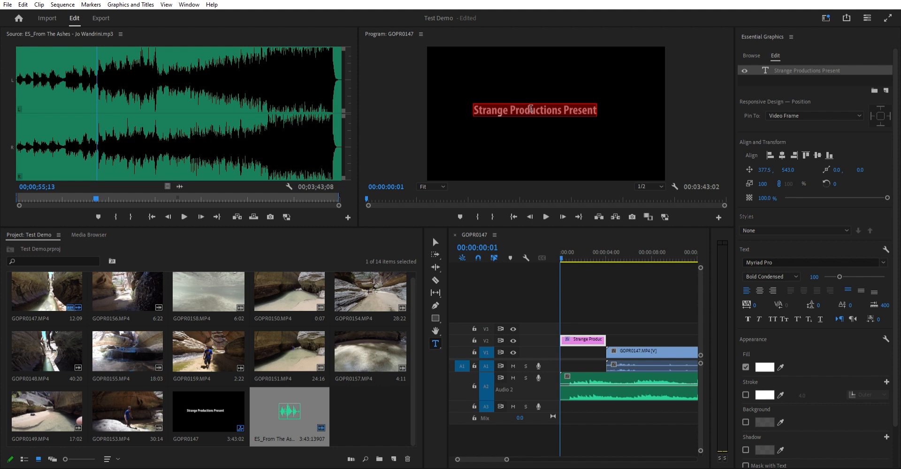
Center the title horizontally and vertically in the frame, and place the playhead at 00:00:00:12.
left_click(782, 155)
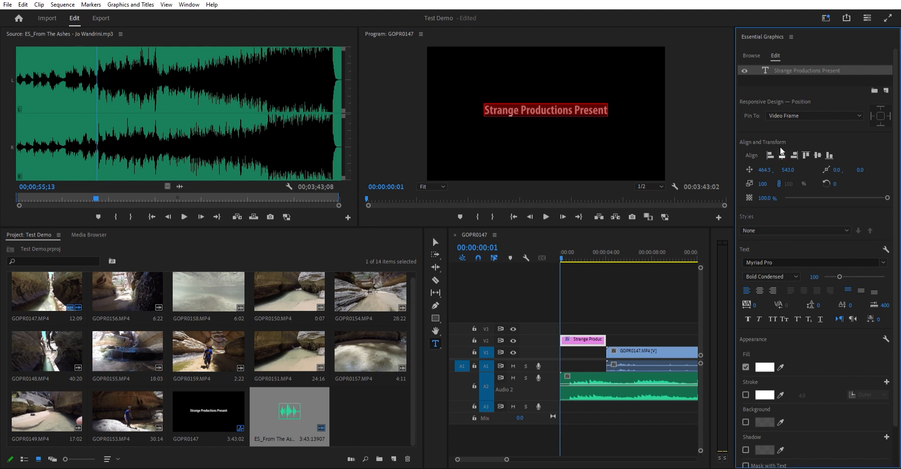
left_click(817, 151)
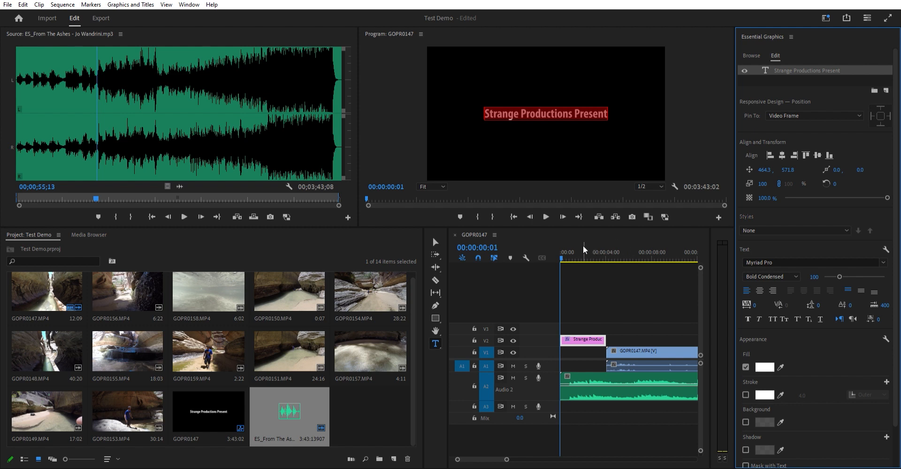
left_click(567, 248)
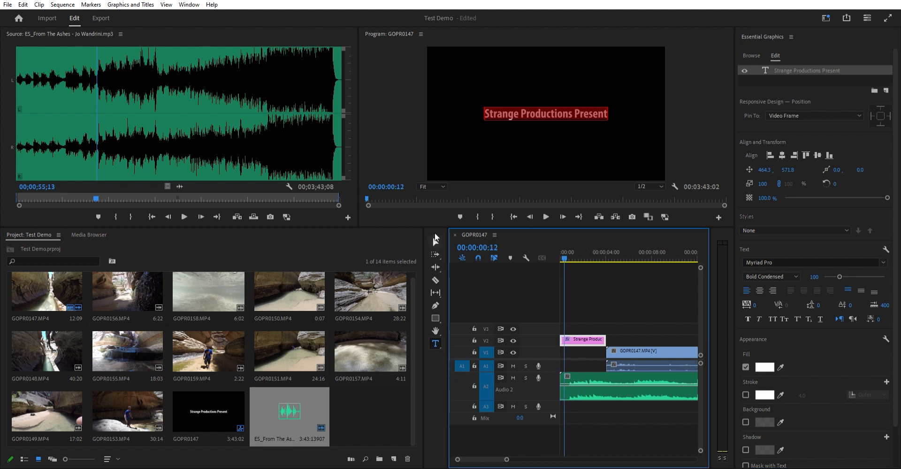
Apply default fade-in and fade-out transitions to the "Strange Productions Present" title clip and scrub through it to preview the fade.
left_click(435, 239)
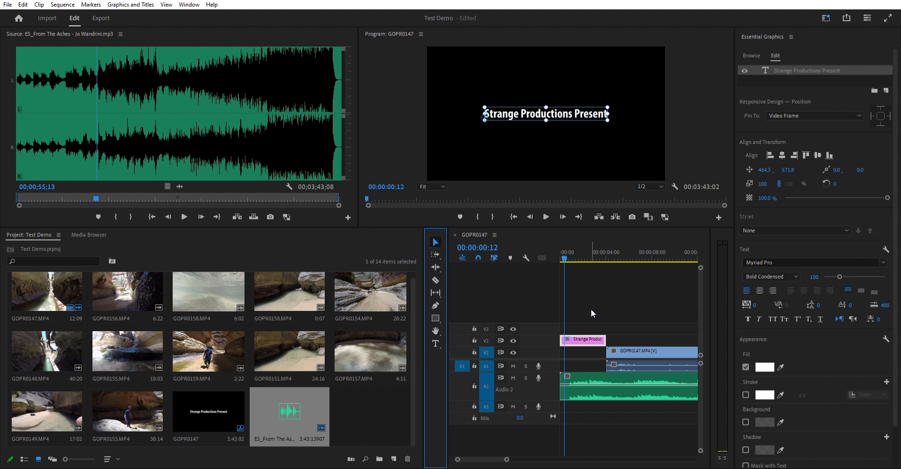
key("ctrl+d")
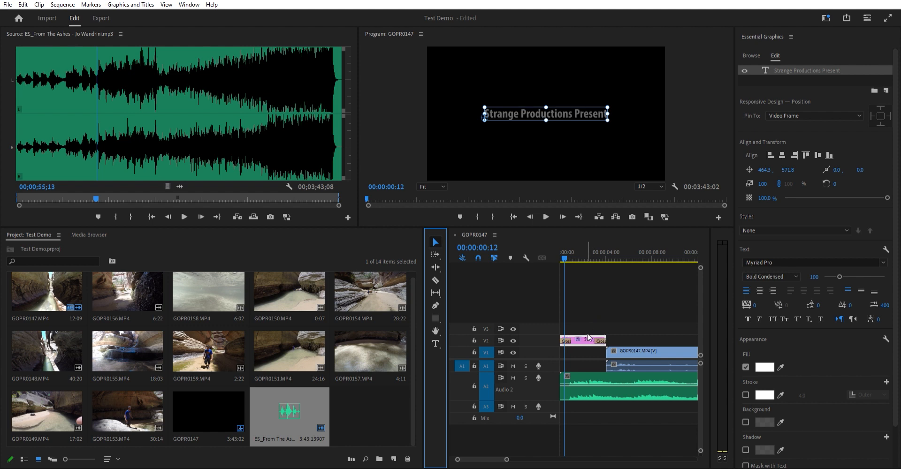
left_click(566, 337)
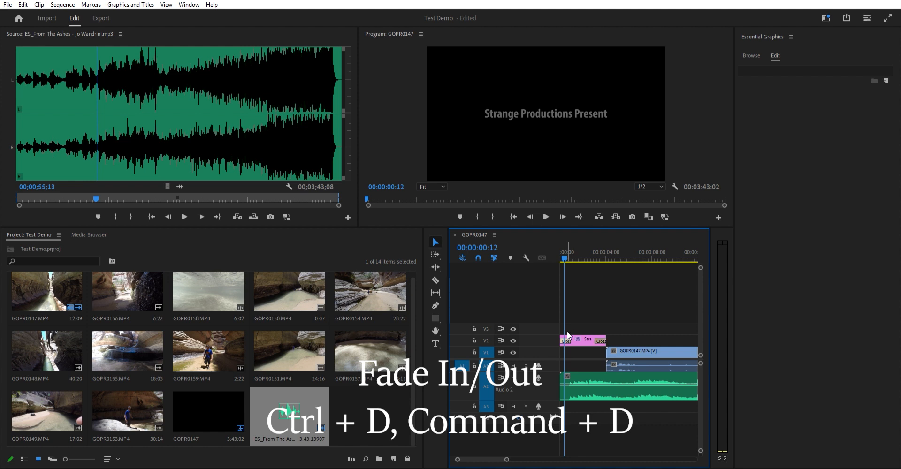
left_click(562, 255)
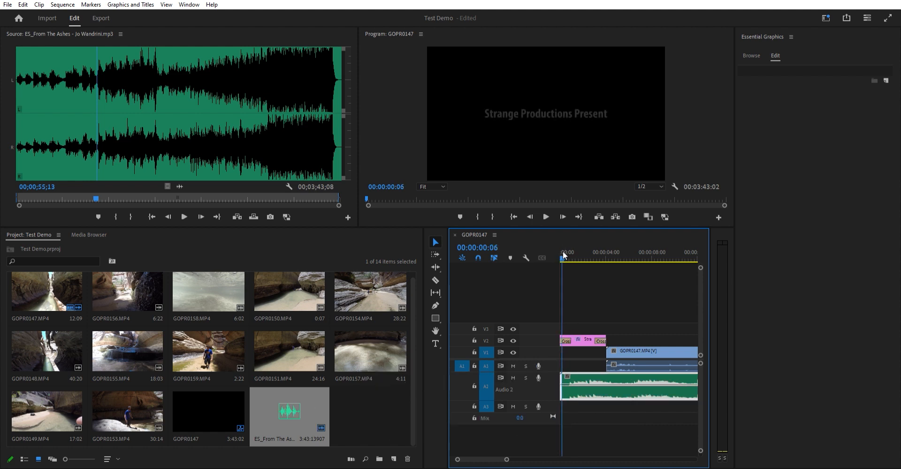
left_click_drag(563, 255, 597, 246)
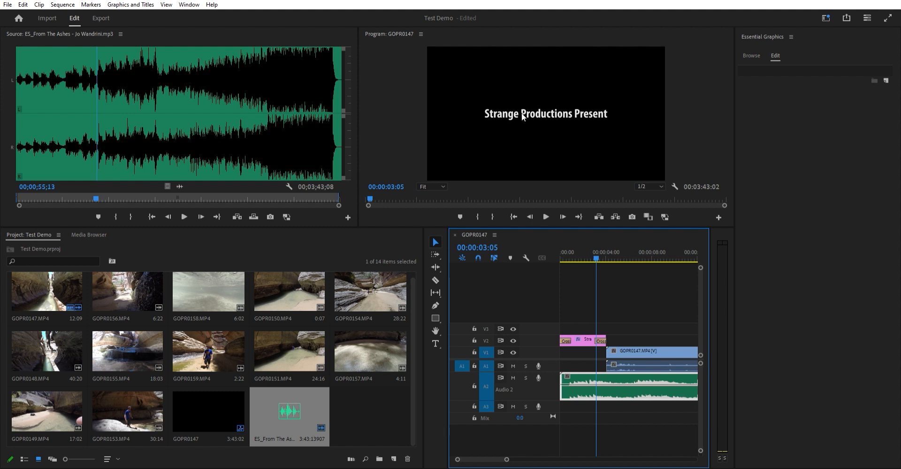
Move the GOPR0147.MP4 clip earlier so it starts underneath the closing fade of the title.
left_click(621, 346)
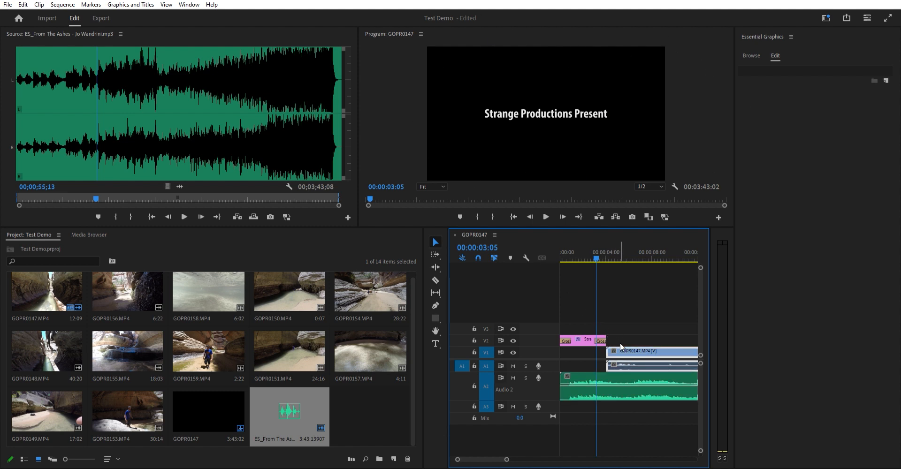
left_click_drag(620, 345, 606, 345)
left_click_drag(585, 248, 581, 248)
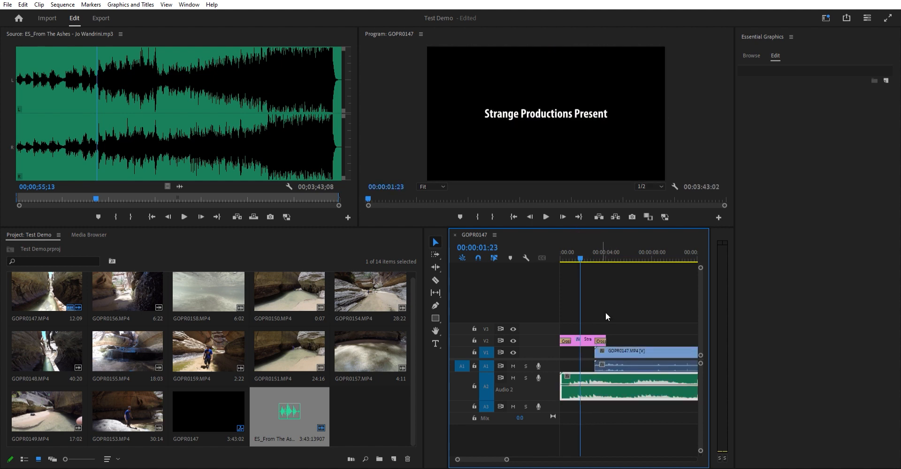
Apply default fade transitions to both ends of the GOPR0147.MP4 clip and play the sequence from the beginning.
left_click(615, 347)
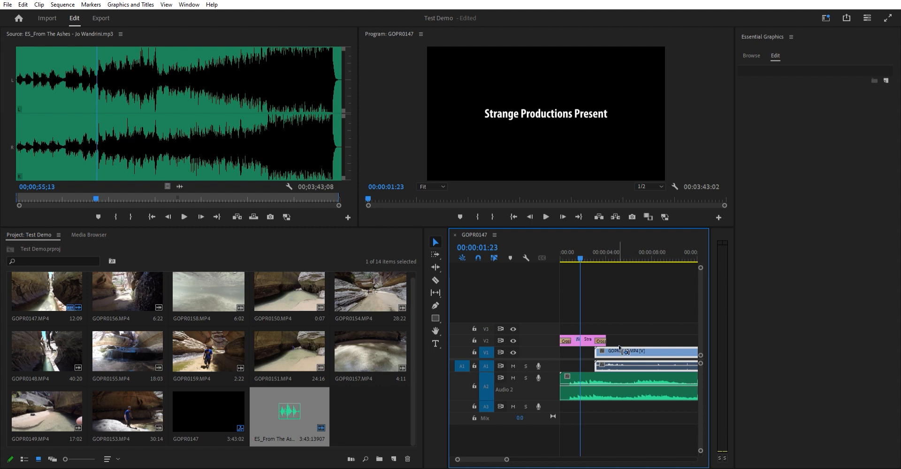
key("ctrl+d")
left_click_drag(605, 350, 613, 351)
left_click_drag(563, 248, 541, 253)
key("space")
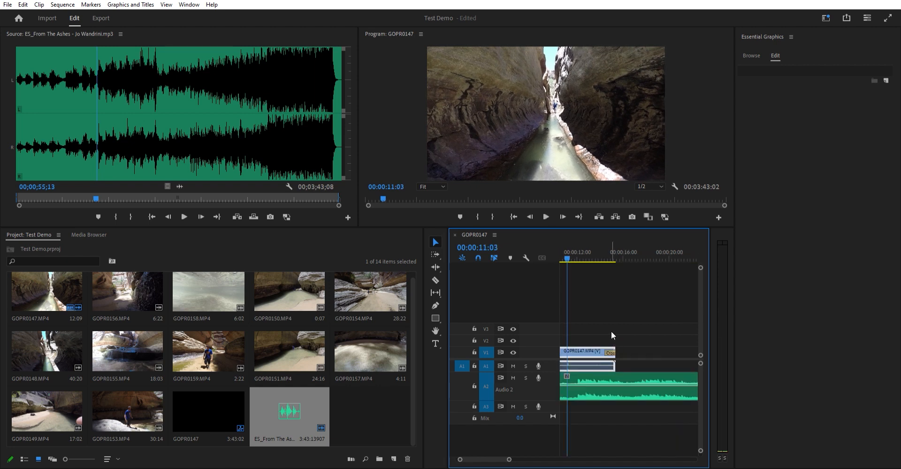
Enlarge the A1 audio track and lower the volume level of the GOPR0147.MP4 clip's audio.
key("minus")
key("minus")
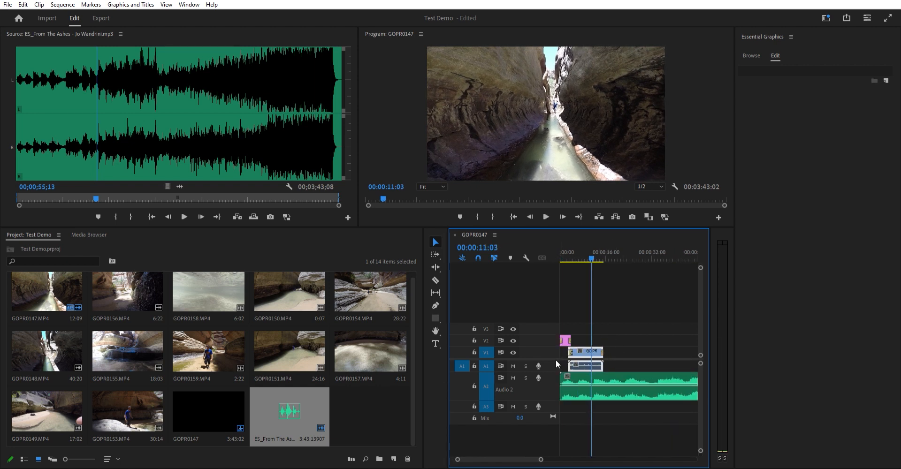
left_click_drag(556, 372, 557, 383)
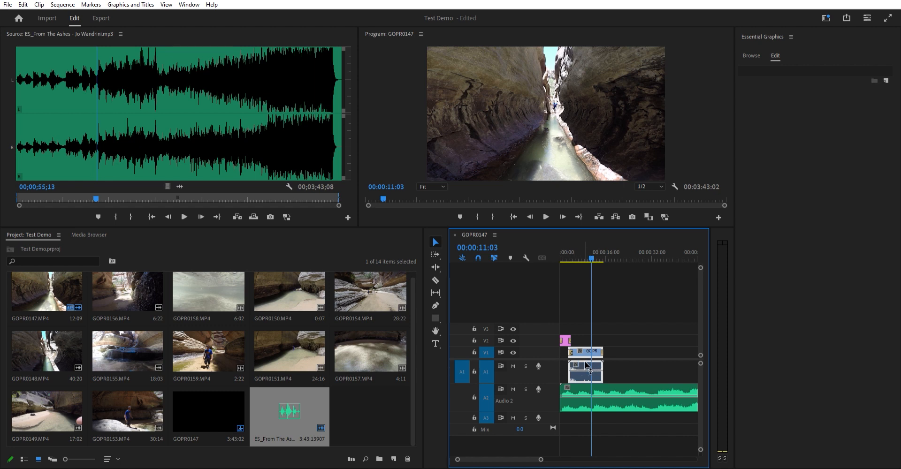
left_click_drag(585, 370, 585, 378)
Play the change from the title into the GOPR0147.MP4 clip and place the playhead at 00:00:09:20.
left_click(571, 250)
left_click(569, 250)
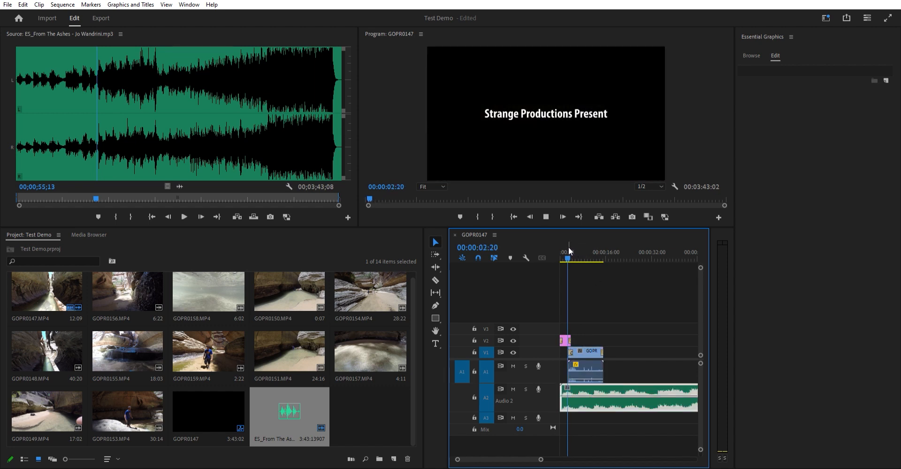
key("space")
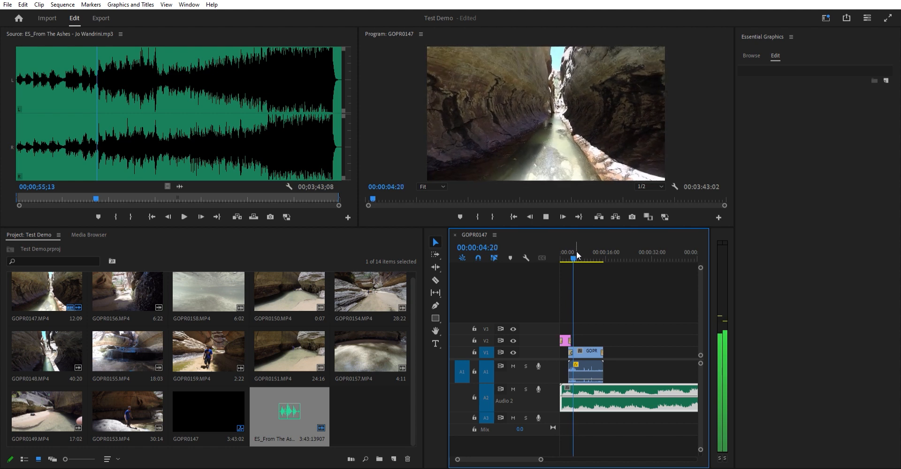
left_click(589, 380)
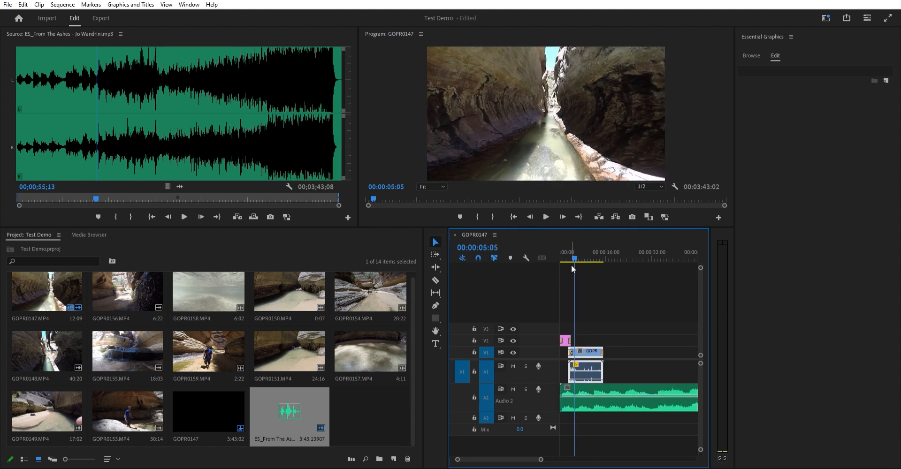
left_click_drag(574, 249, 590, 248)
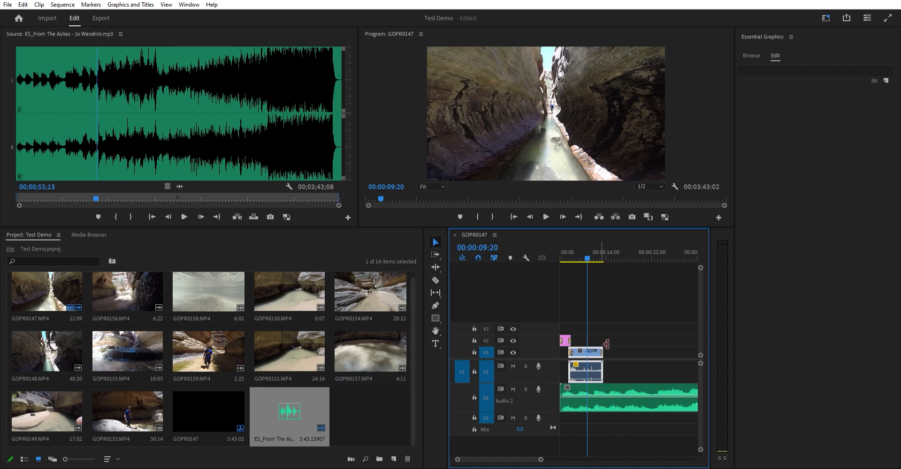
Trim the end of the GOPR0147.MP4 clip back to the playhead at 00:00:09:20, and extend it out again.
left_click_drag(605, 347, 602, 345)
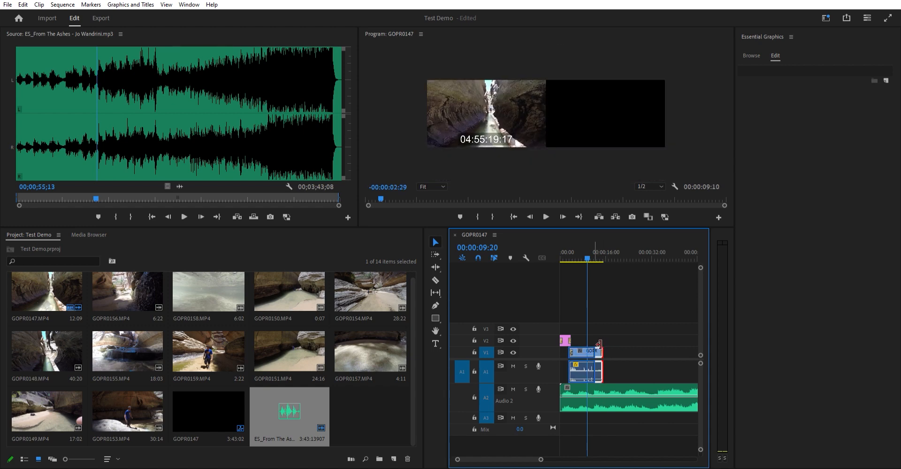
key("e")
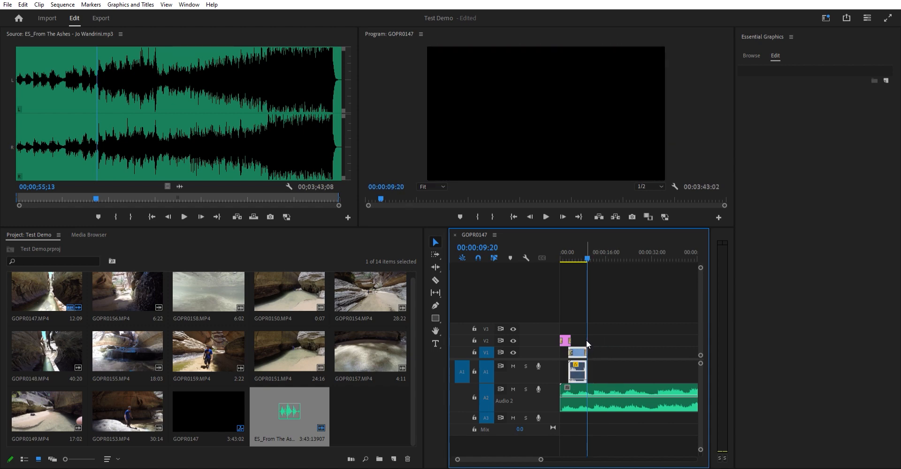
left_click_drag(587, 349, 606, 346)
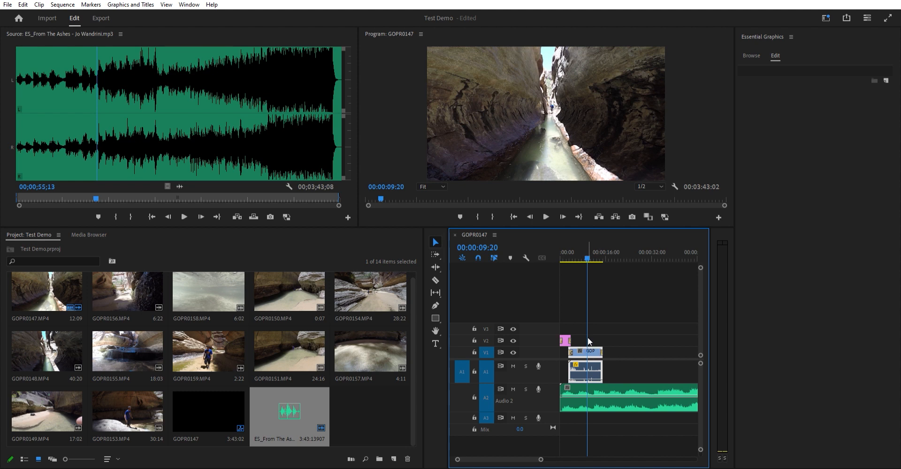
Split the GOPR0147.MP4 clip at 00:00:09:20 with the Razor tool and return to the Selection tool.
key("c")
left_click(590, 352)
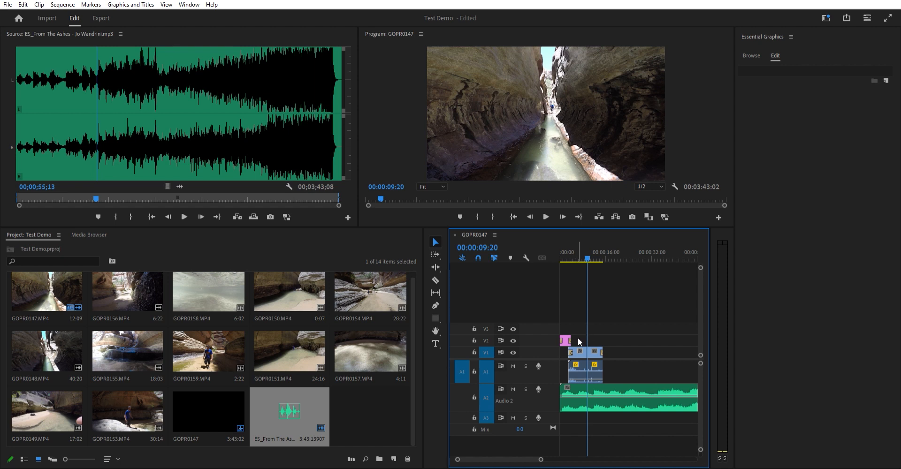
key("v")
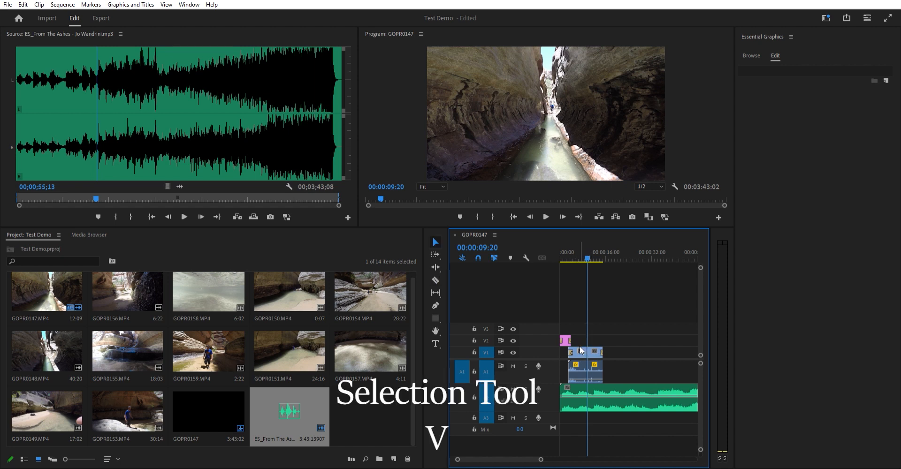
Delete the first piece of the split GOPR0147.MP4 clip and move the remaining piece directly after the title.
left_click(580, 347)
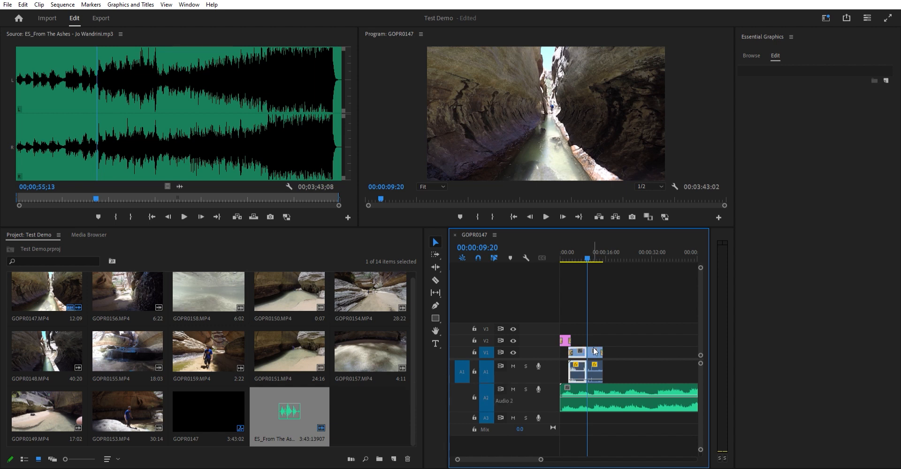
key("Delete")
left_click_drag(594, 351, 578, 348)
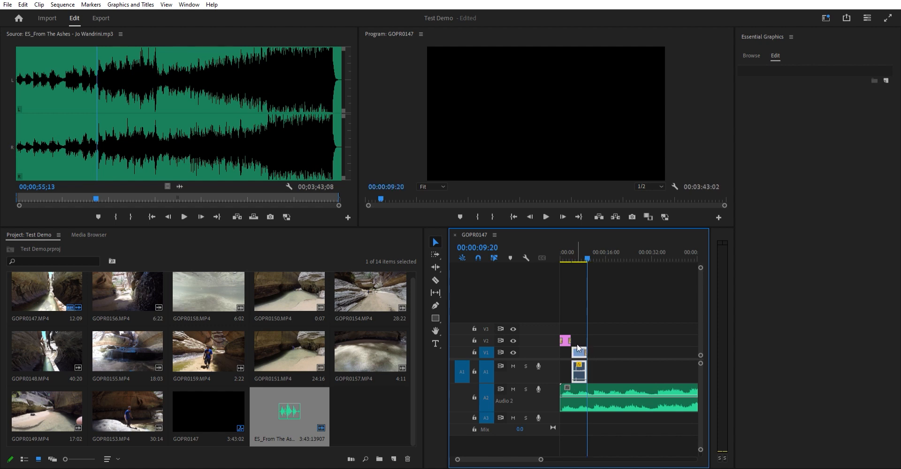
Play from the end of the title to 00:00:07:24 and trim the end of the GOPR0147.MP4 clip to that point.
left_click(572, 262)
key("space")
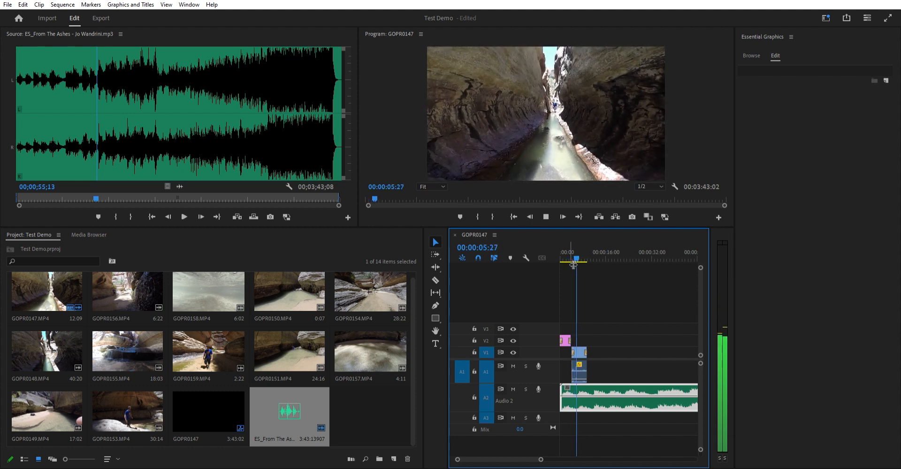
key("space")
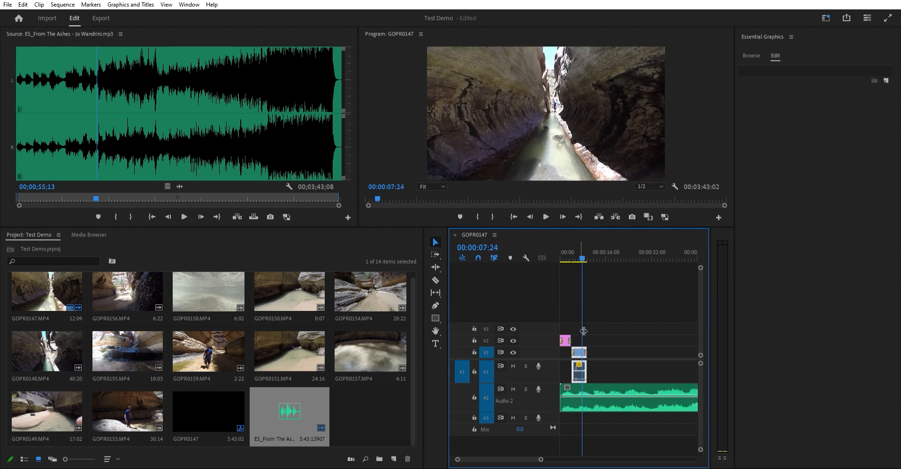
left_click_drag(586, 348, 582, 348)
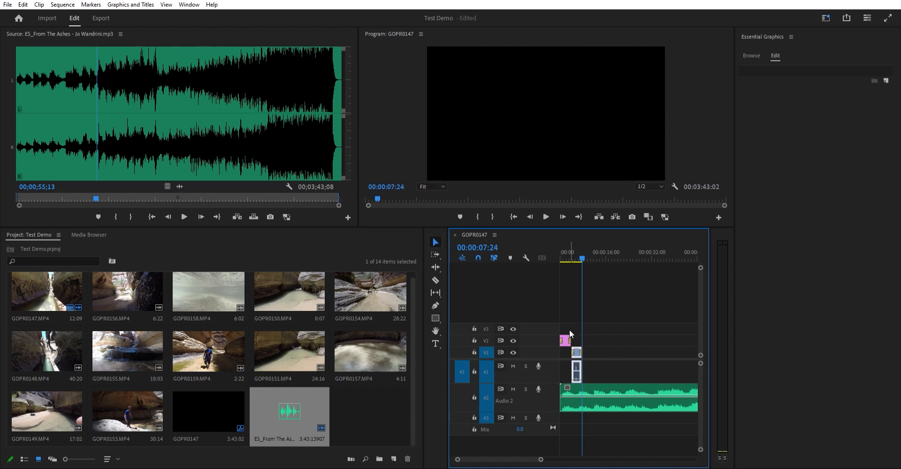
Paste a copy of the title clip on V2 at 00:00:07:24 and play through to it.
left_click(566, 339)
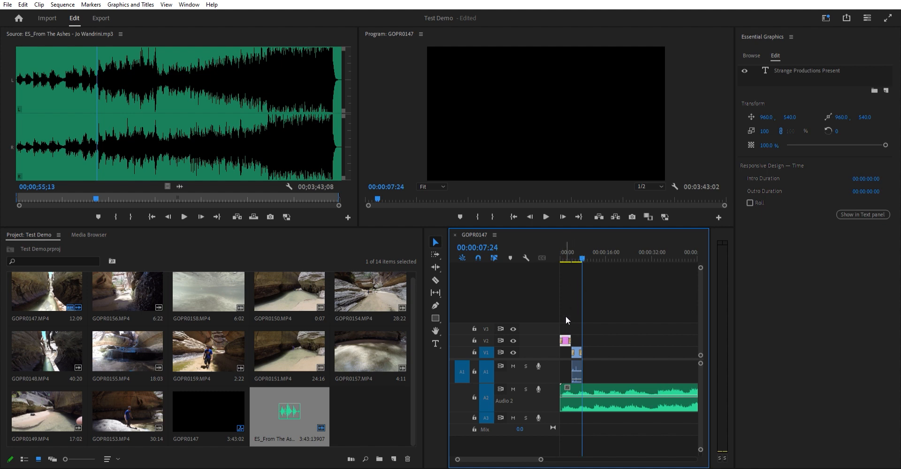
key("ctrl+v")
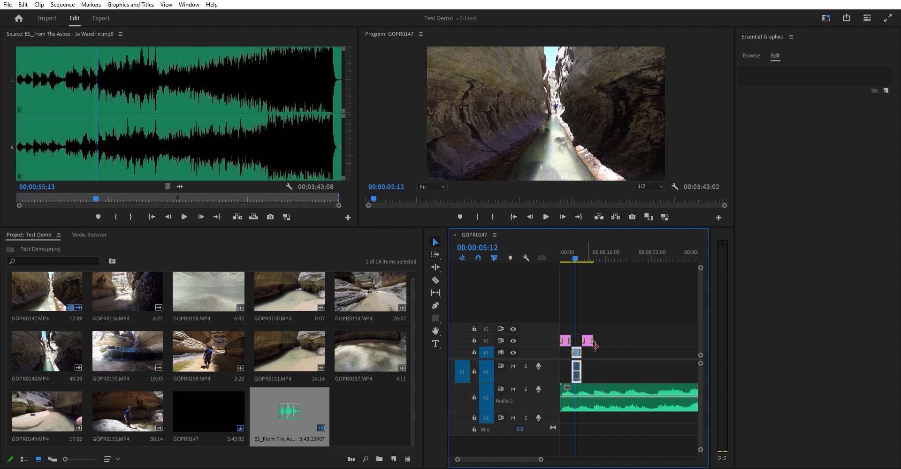
key("space")
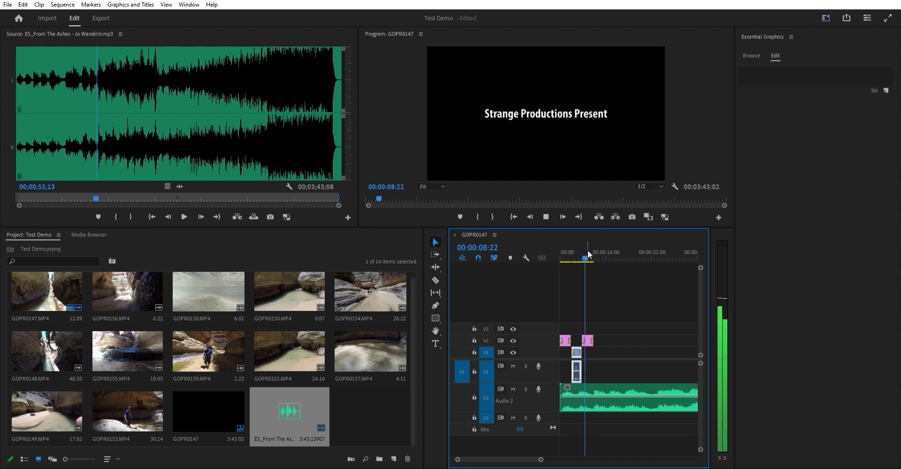
key("space")
Replace the copied title's text with "In Association with Sunday Afternoon Films".
double_click(546, 114)
type("In Asso")
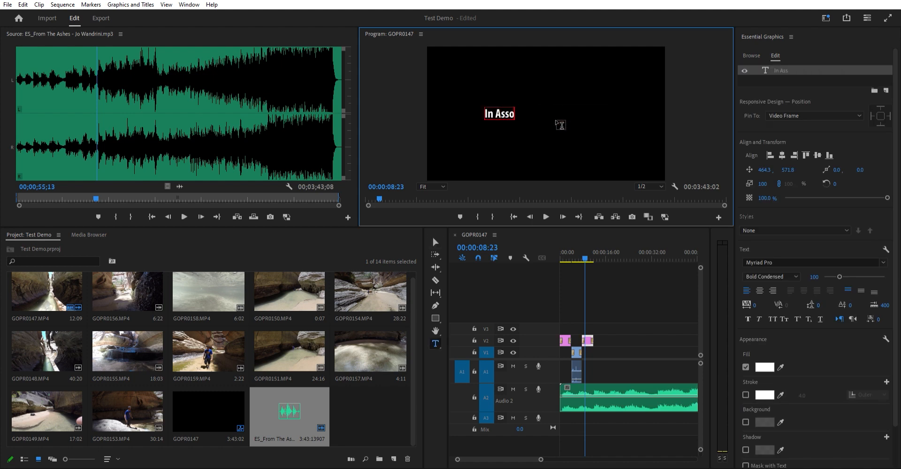
type("ciation")
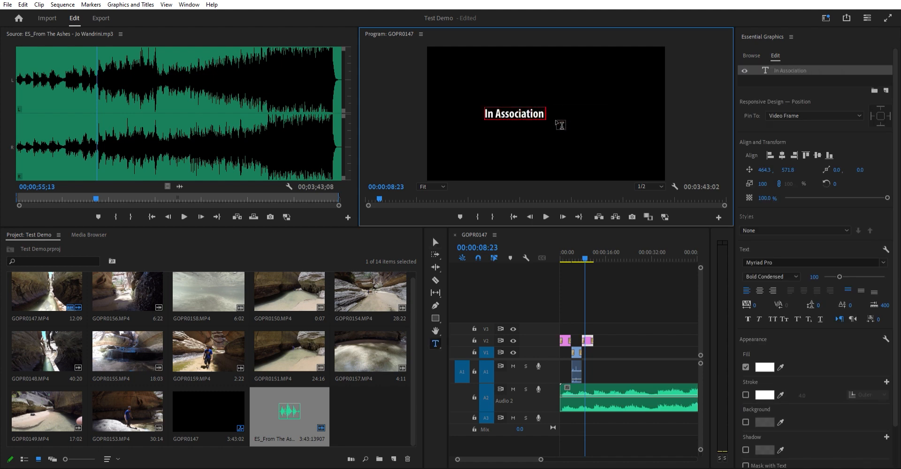
type(" with Sunday Aft")
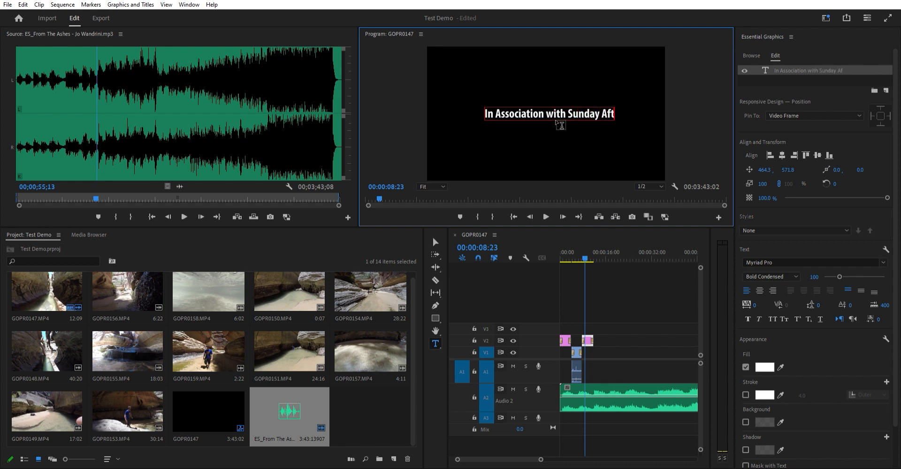
type("ernoon Films")
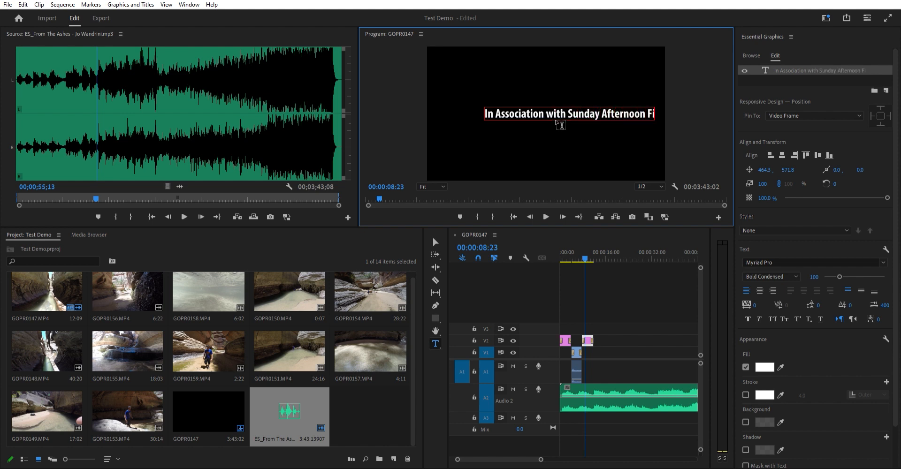
Center the "In Association with Sunday Afternoon Films" title horizontally in the frame and place the playhead at 00:00:04:23.
left_click(437, 239)
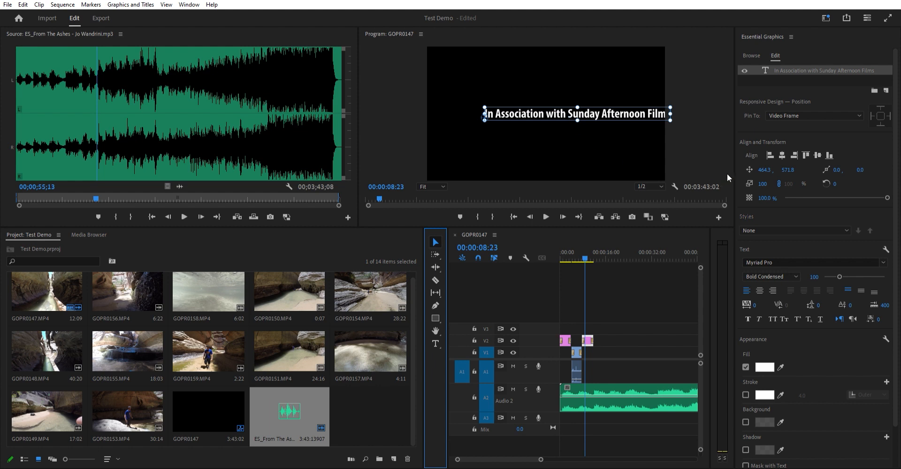
left_click(782, 155)
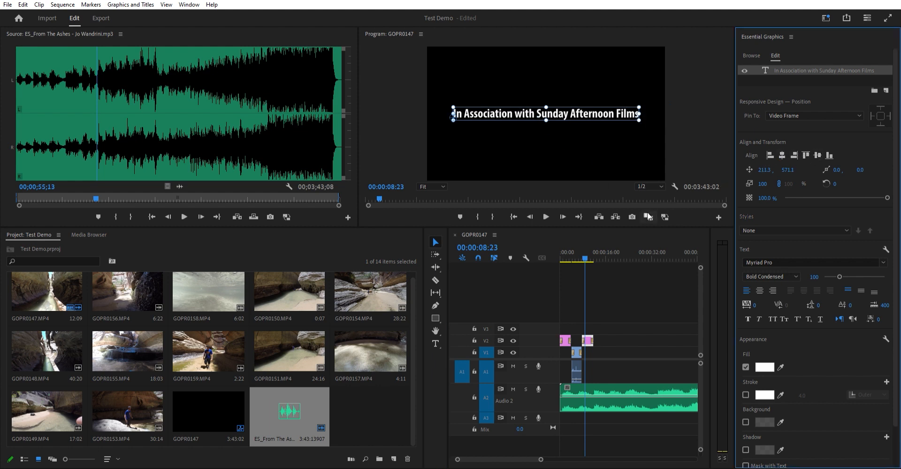
left_click(575, 250)
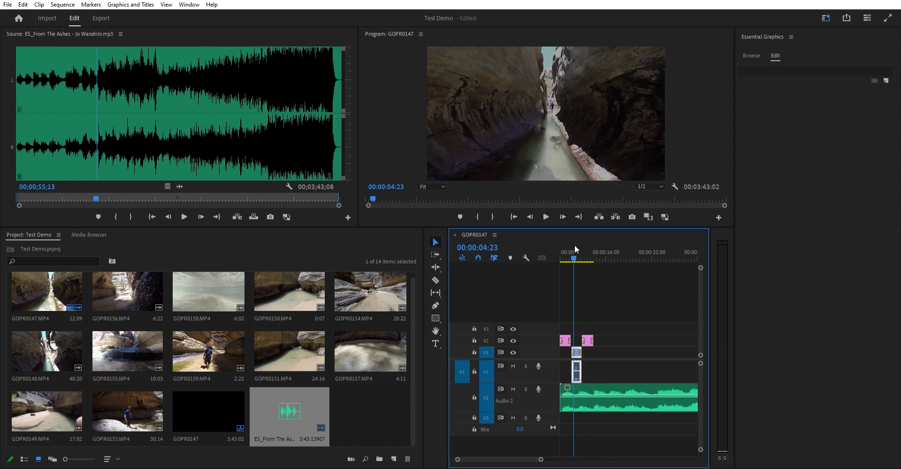
Review the transition from the GOPR0147.MP4 clip into the "In Association with Sunday Afternoon Films" title by playing and scrubbing it.
key("space")
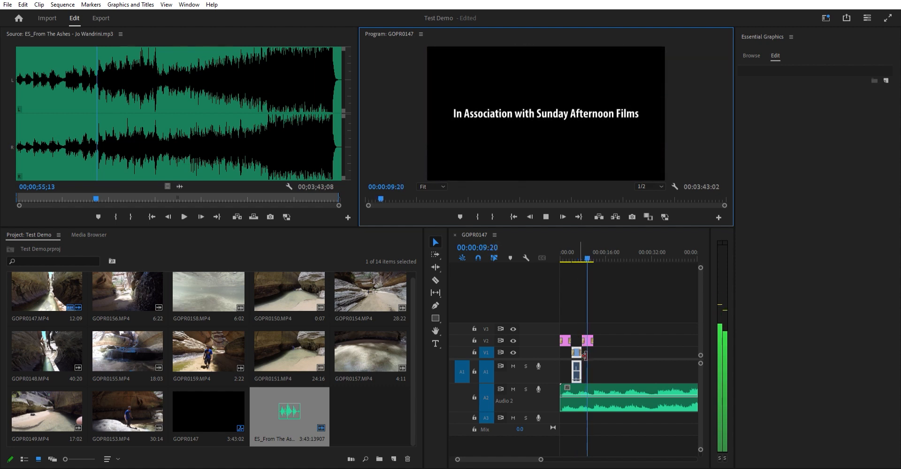
key("space")
left_click(573, 247)
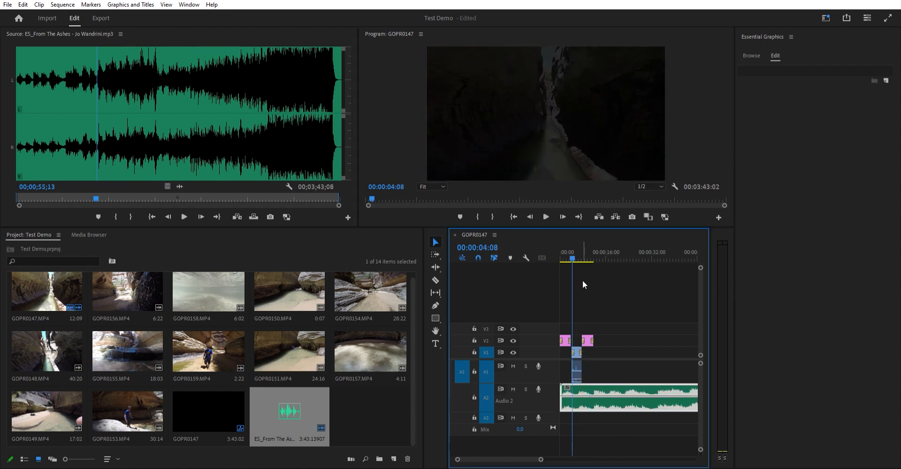
left_click(580, 351)
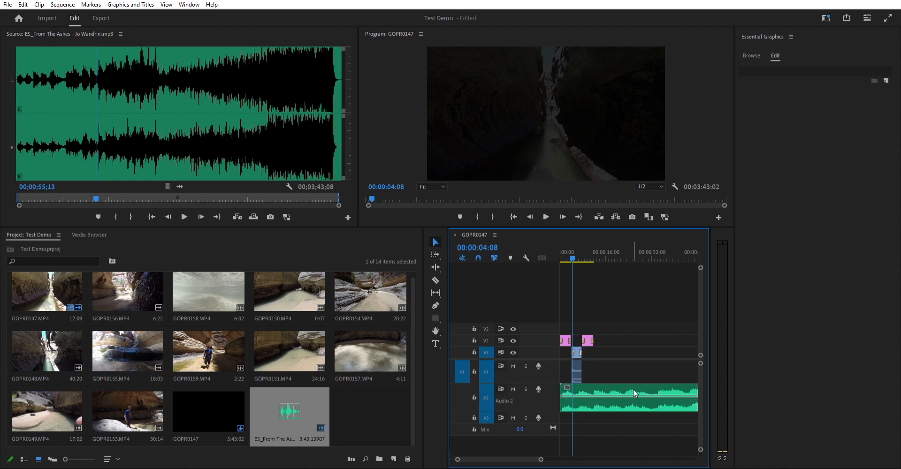
left_click_drag(566, 248, 583, 251)
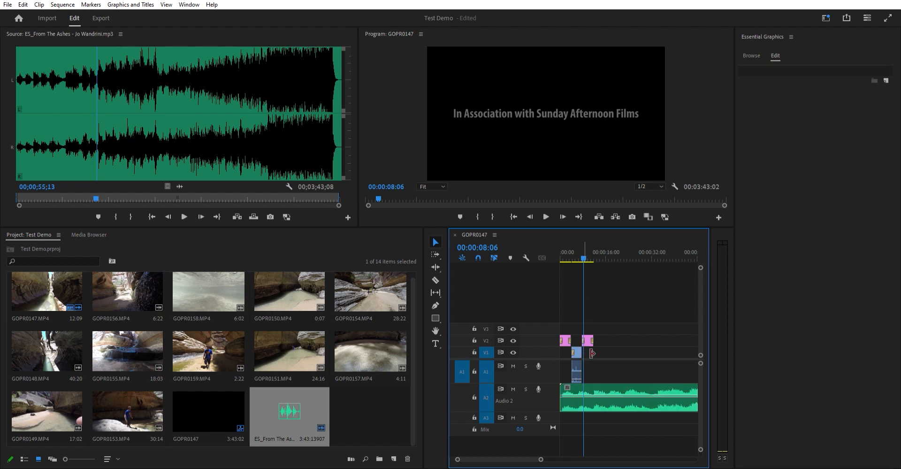
left_click(576, 247)
key("space")
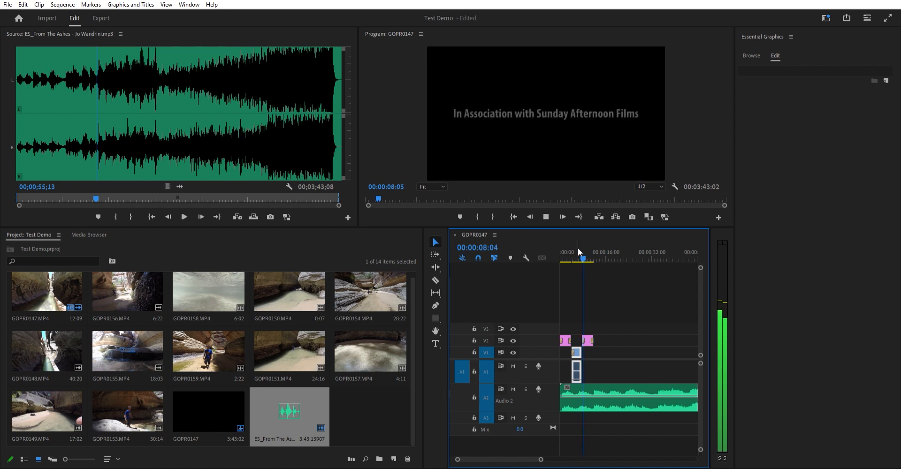
key("space")
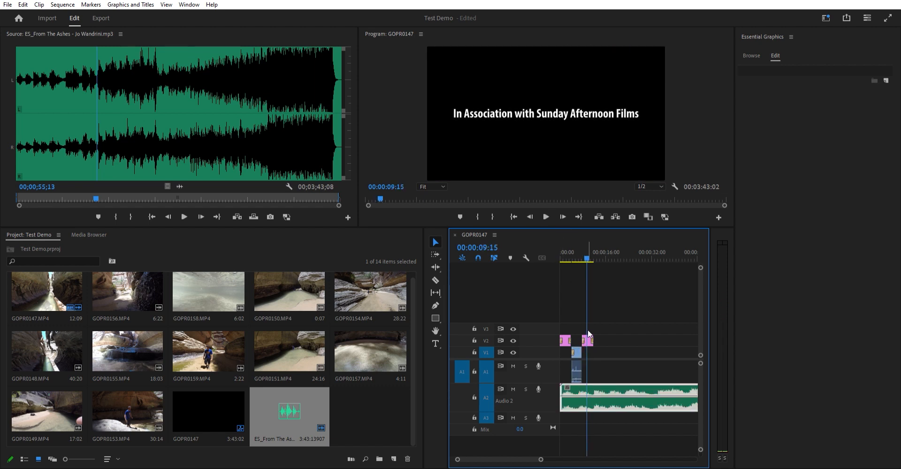
mouse_move(569, 243)
left_mouse_down()
mouse_move(561, 242)
mouse_move(579, 243)
left_mouse_up()
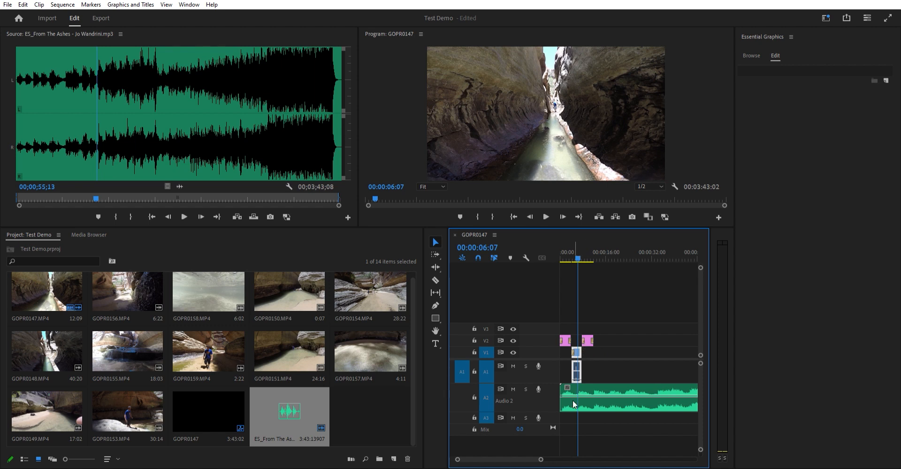
Widen the timeline panel into the Project panel's space.
left_click_drag(544, 455, 563, 456)
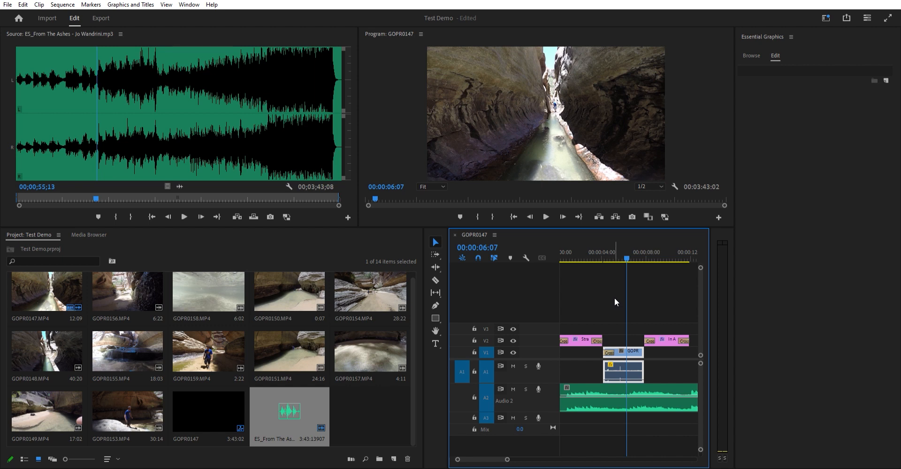
key("equal")
key("minus")
key("minus")
key("minus")
key("equal")
key("equal")
key("minus")
key("minus")
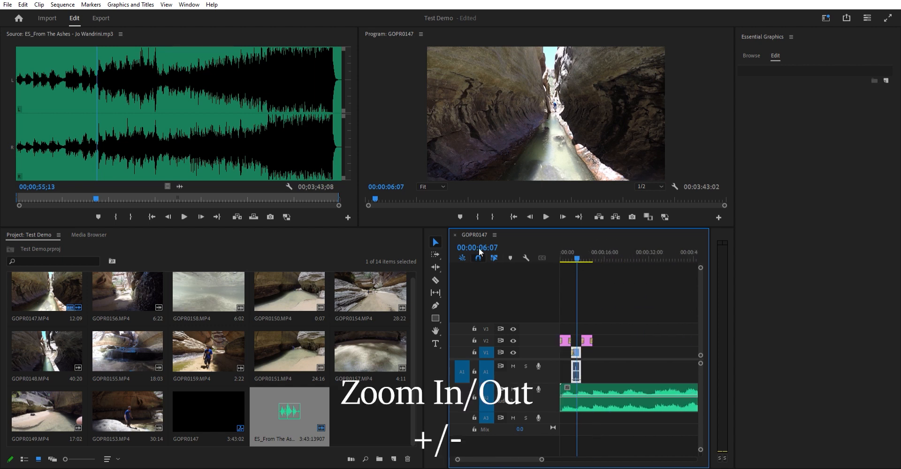
left_click_drag(451, 269, 256, 273)
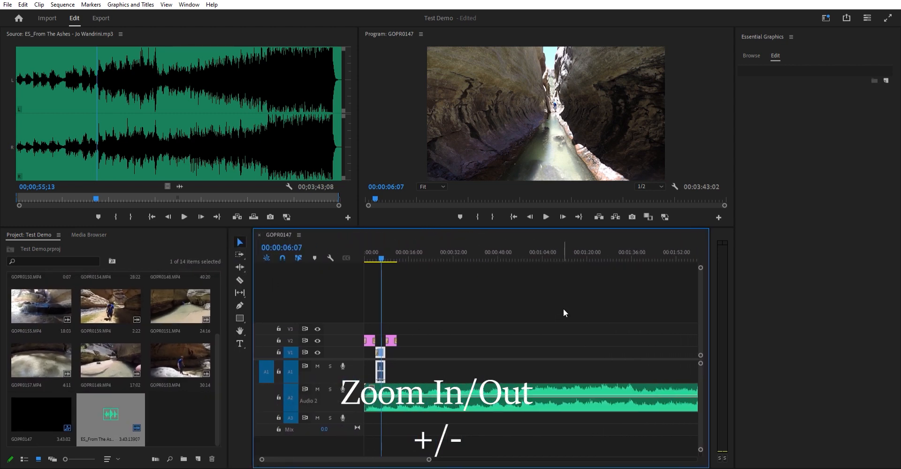
Try overlapping the "Strange Productions Present" title with the GOPR0147.MP4 clip, moving the clip above it to V3 and back to V1.
left_click_drag(368, 243, 374, 246)
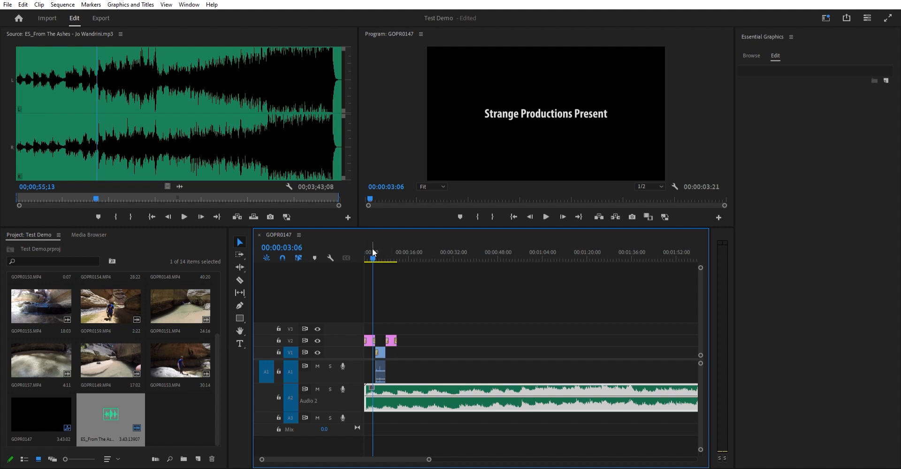
left_click_drag(369, 336, 381, 334)
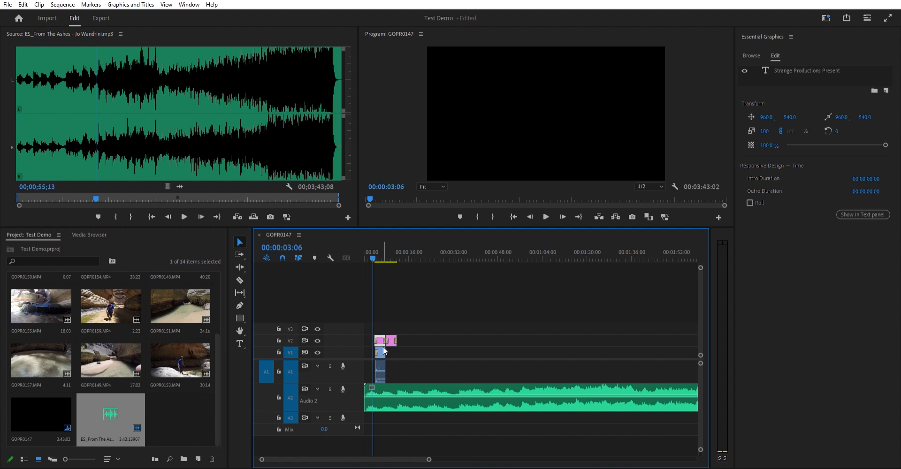
left_click(375, 250)
key("space")
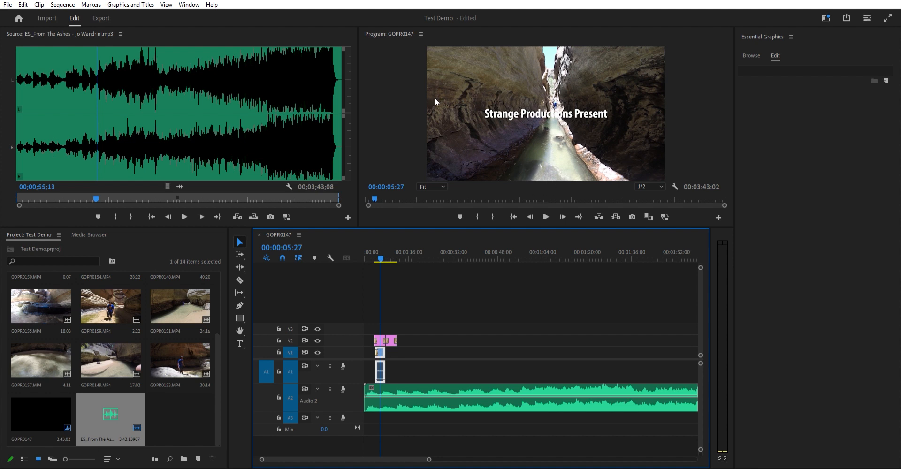
left_click_drag(383, 353, 383, 329)
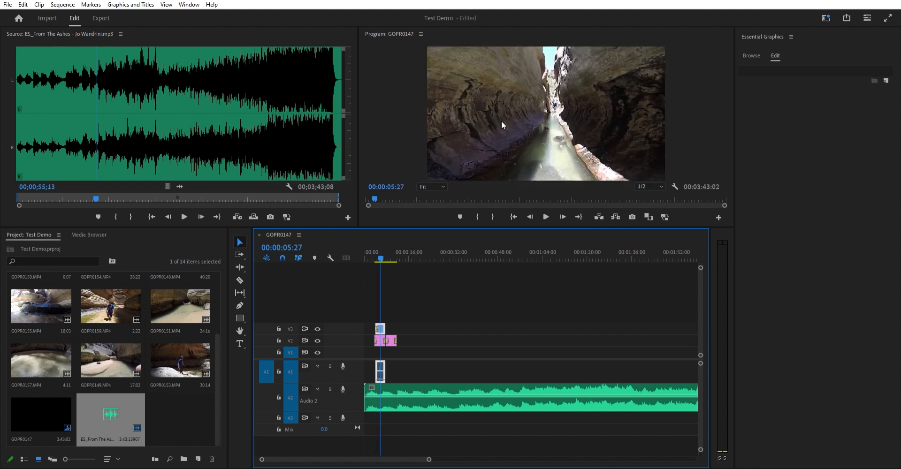
left_click_drag(380, 323, 382, 353)
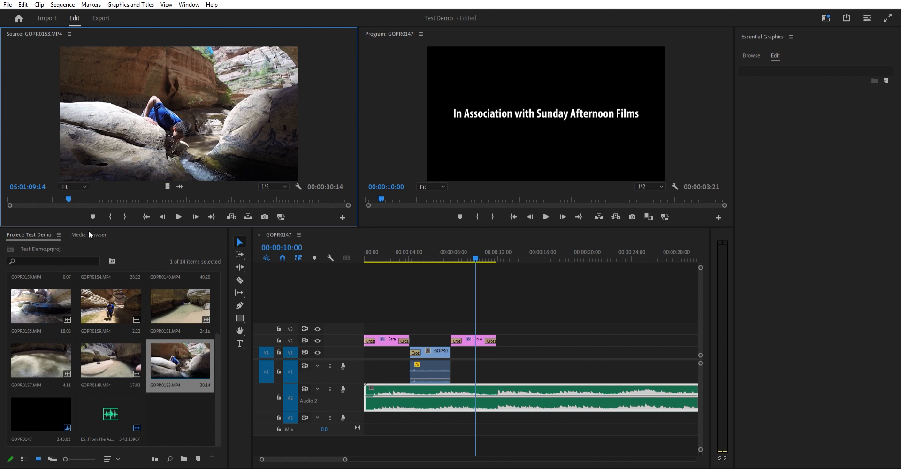
Mark a 00:00:06:19 range of GOPR0153.MP4 starting at 05:01:12:03 and place it on V1 at the end of the second title.
key("space")
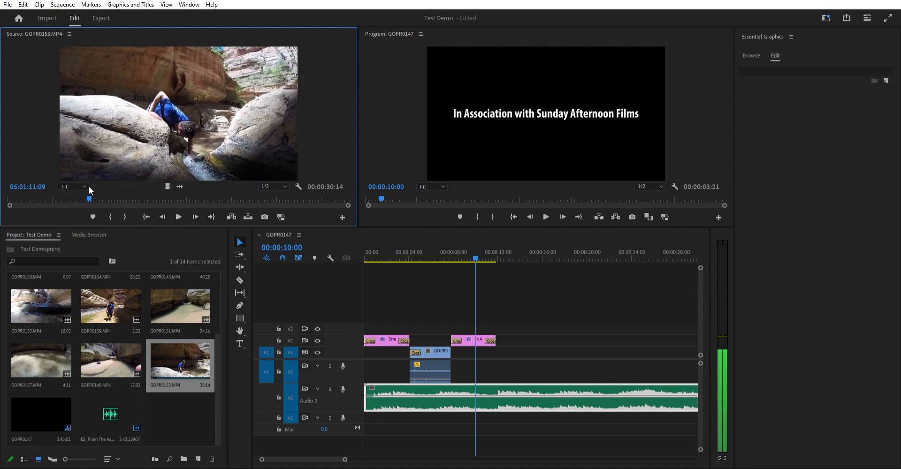
key("space")
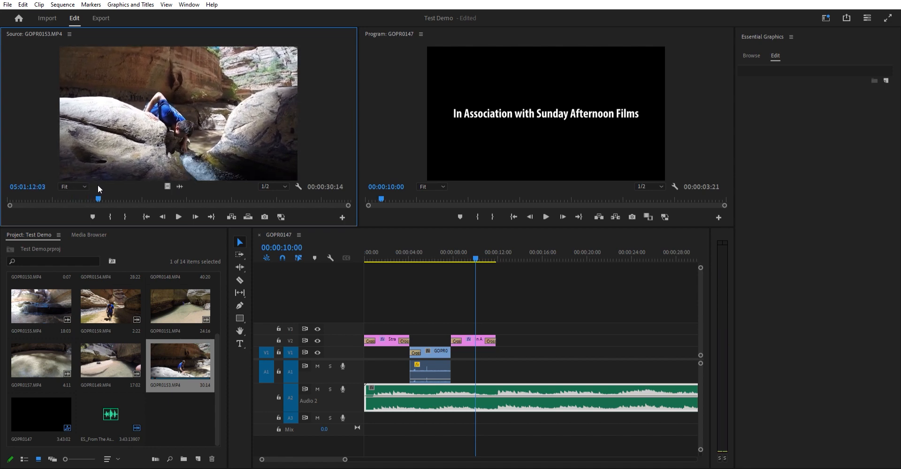
key("i")
left_click(110, 197)
left_click_drag(109, 197, 154, 150)
key("o")
key("space")
left_click_drag(269, 226, 507, 356)
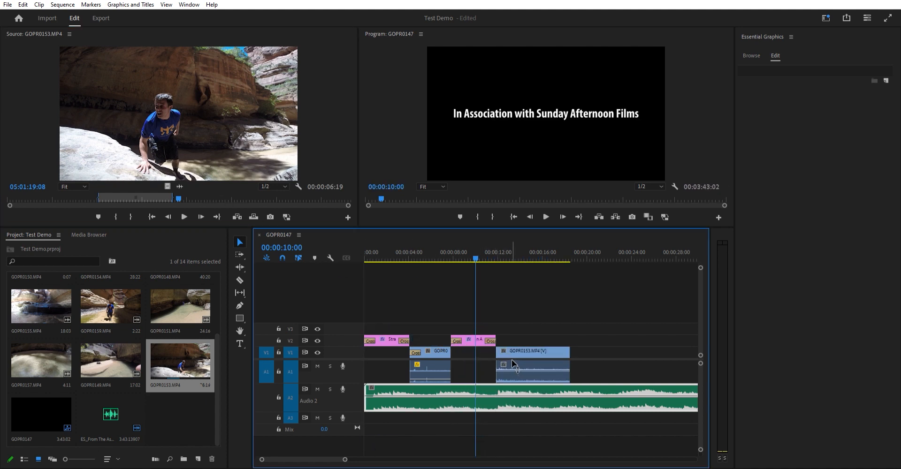
Apply the default transition to both ends of the GOPR0153.MP4 clip and shift it earlier to overlap the second title's closing fade, playing through.
left_click(511, 360)
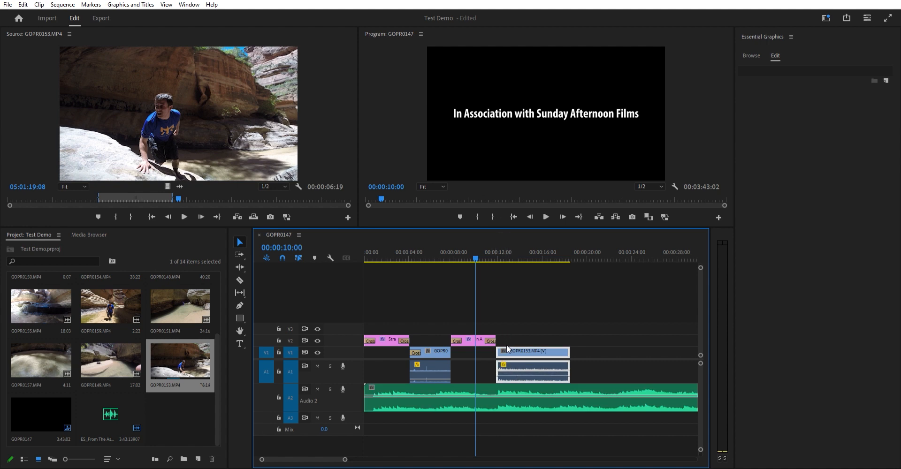
key("ctrl+d")
left_click_drag(520, 350, 508, 349)
key("space")
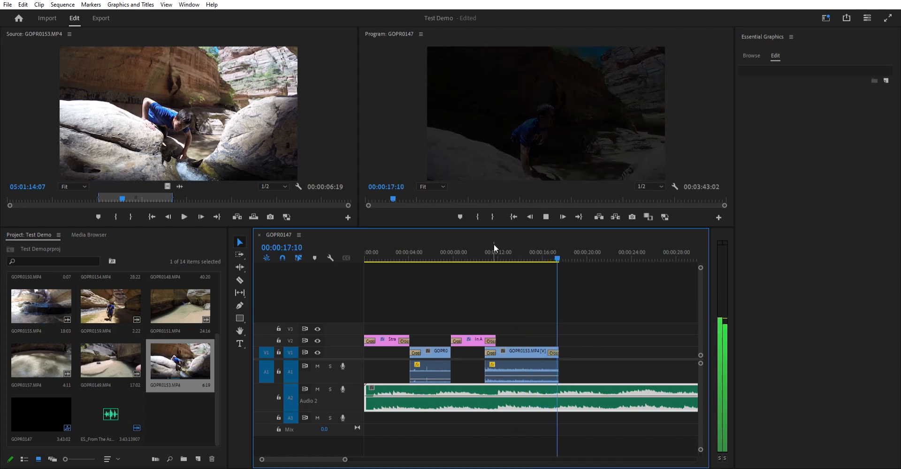
key("space")
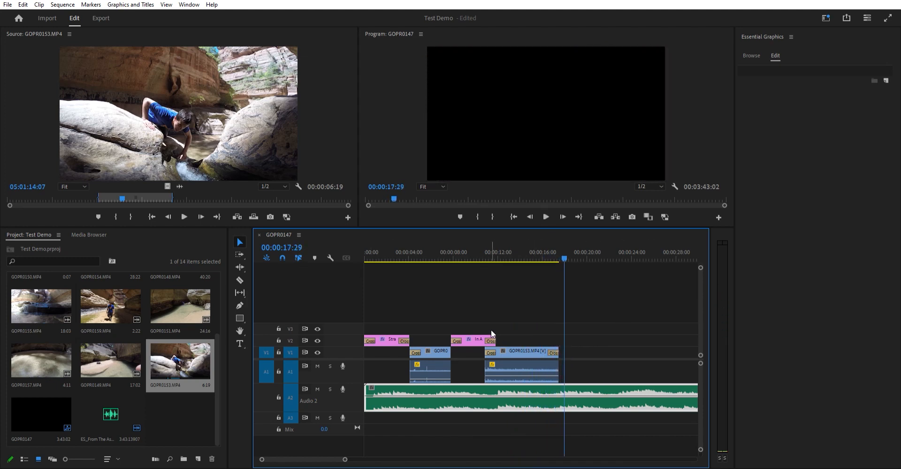
Paste a copy of the "In Association with Sunday Afternoon Films" title on V2, starting at the end of the GOPR0153.MP4 clip.
left_click(472, 339)
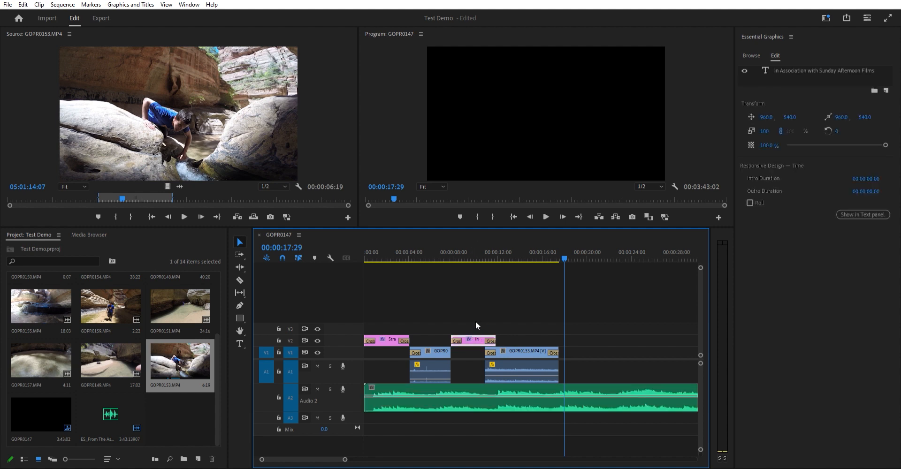
key("ctrl+c")
key("ctrl+v")
left_click_drag(592, 338, 581, 331)
Replace the new title copy's text with "300 Years Ago..." and center it horizontally in the frame.
left_click_drag(563, 249, 571, 246)
key("t")
left_click(454, 114)
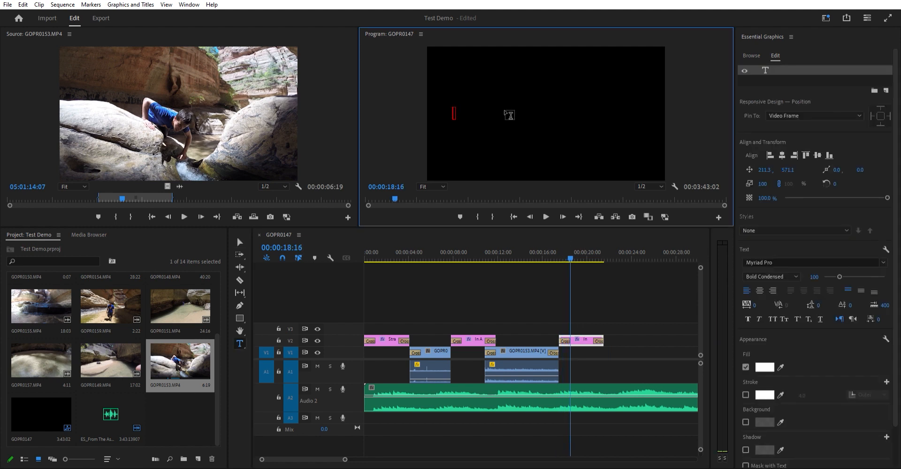
type("300 Years Ago...")
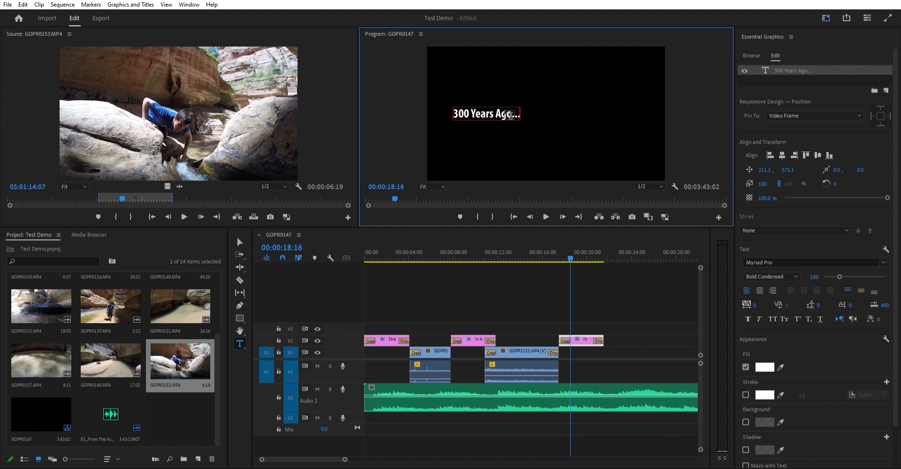
key("Escape")
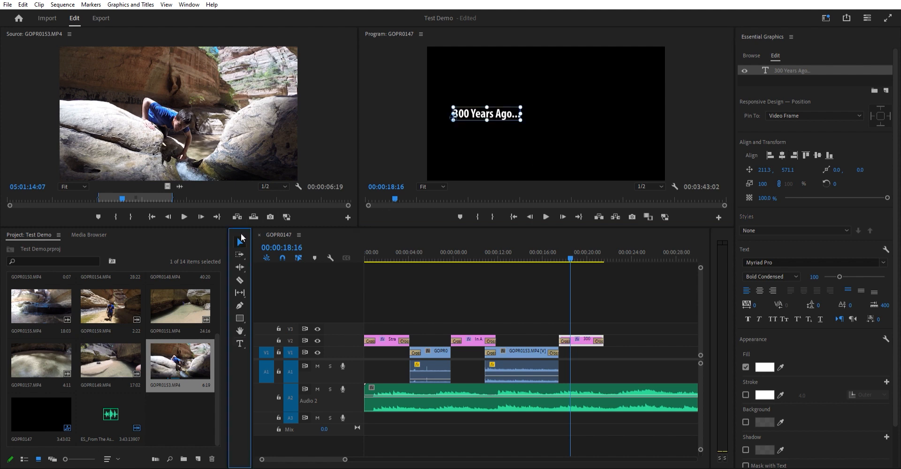
left_click(770, 155)
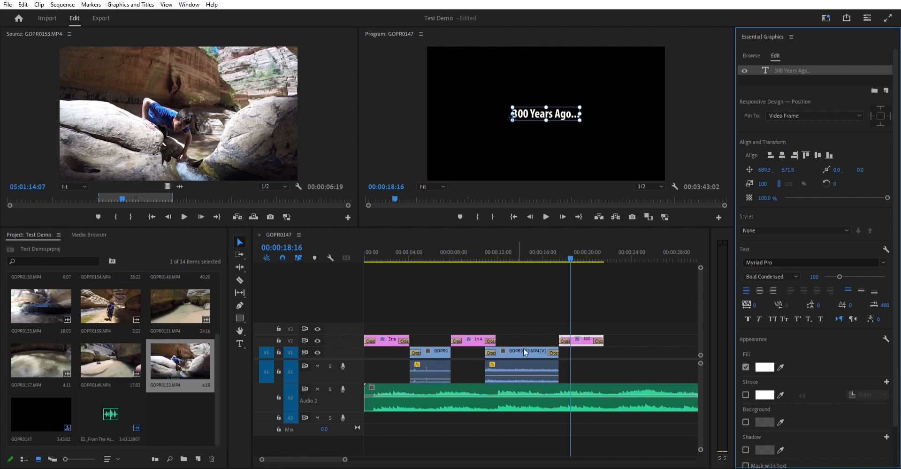
Play through the "300 Years Ago..." title, place the playhead at 00:00:23:08 and shorten the title's end by about one second.
left_click(557, 257)
key("space")
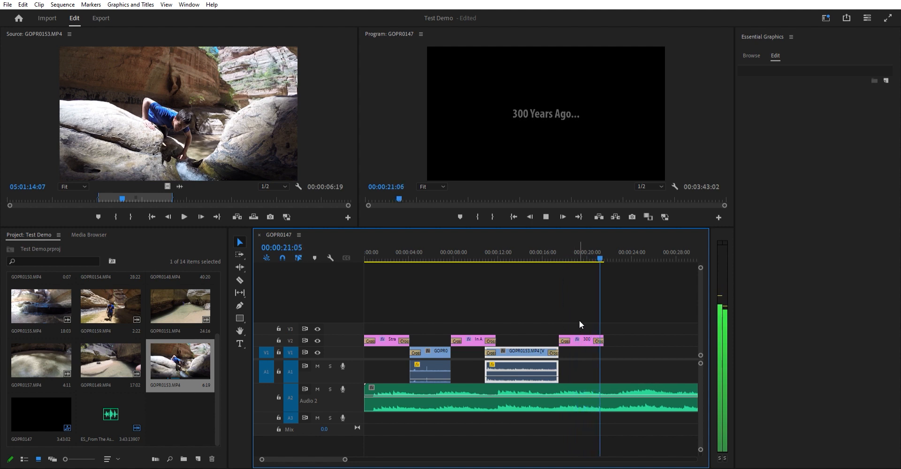
key("space")
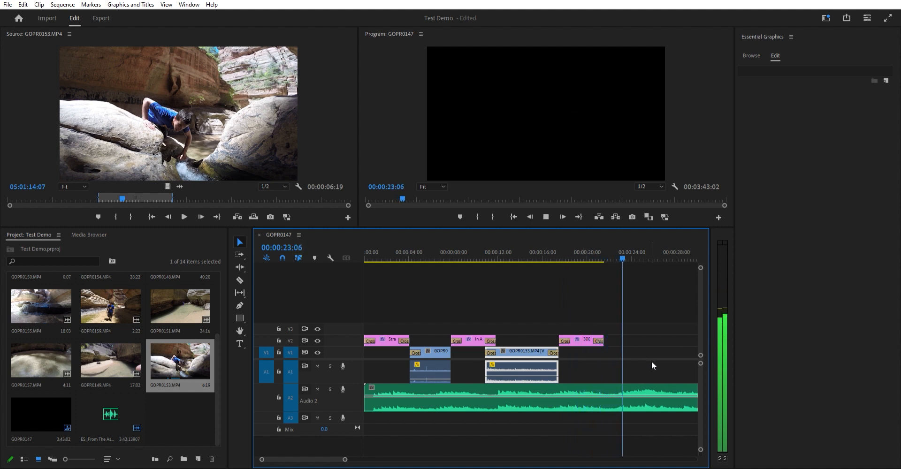
left_click(614, 245)
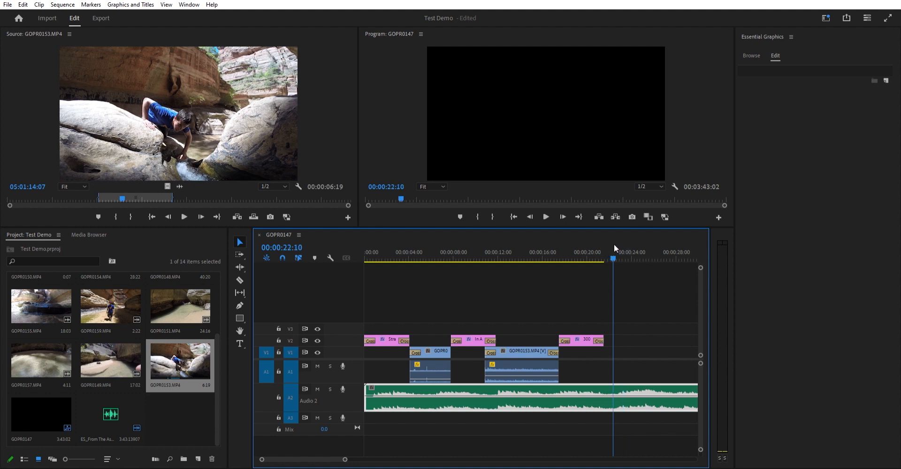
key("space")
key("space")
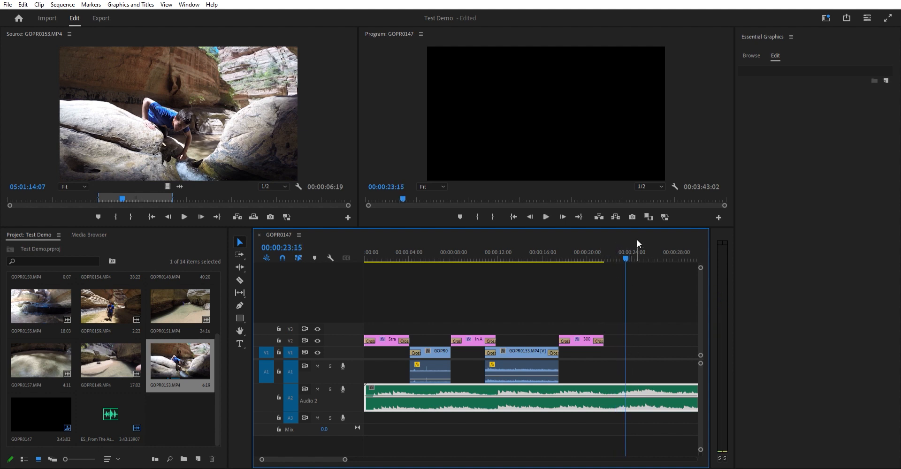
left_click_drag(627, 249, 623, 250)
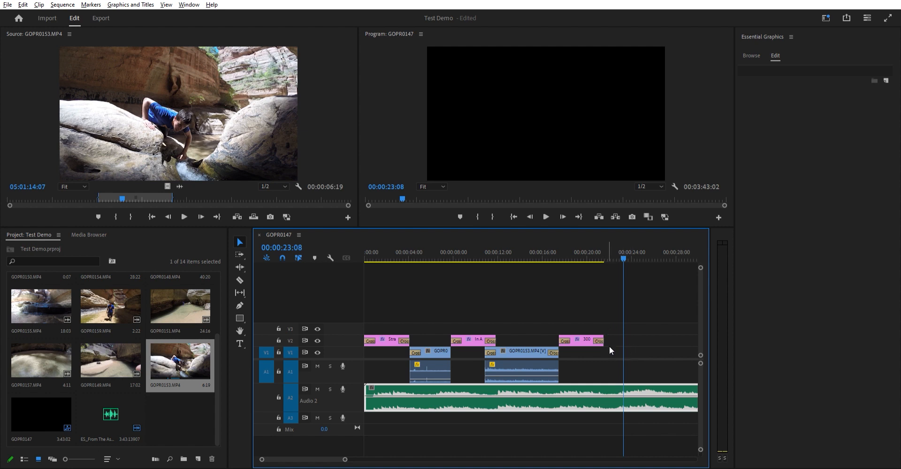
left_click_drag(603, 333, 593, 334)
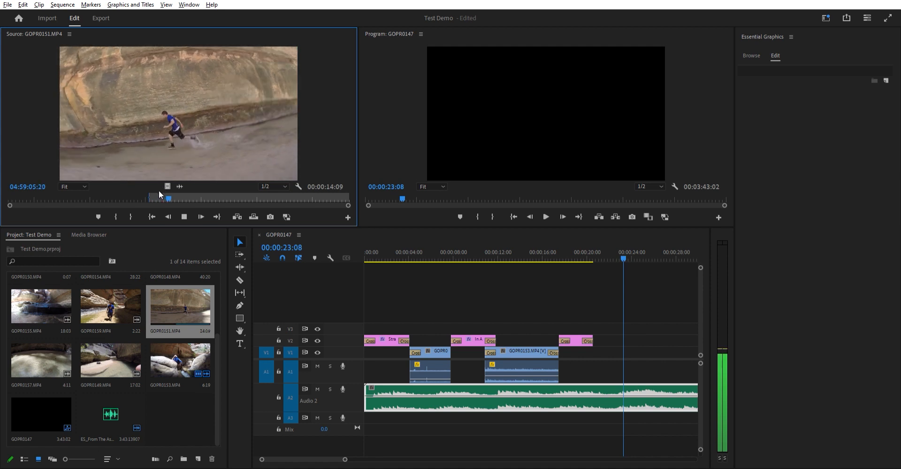
Mark a 00:00:03:09 range of the GOPR0151.MP4 source clip starting at 04:59:04:07.
key("shift+i")
key("Left")
key("i")
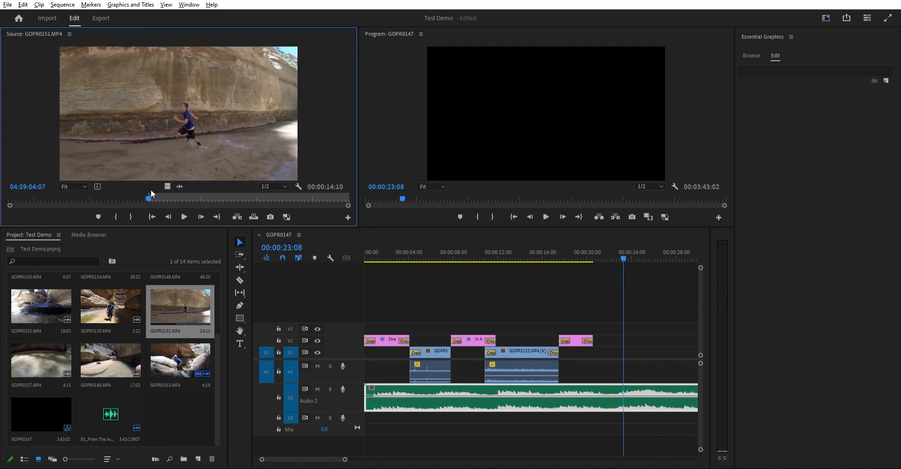
key("space")
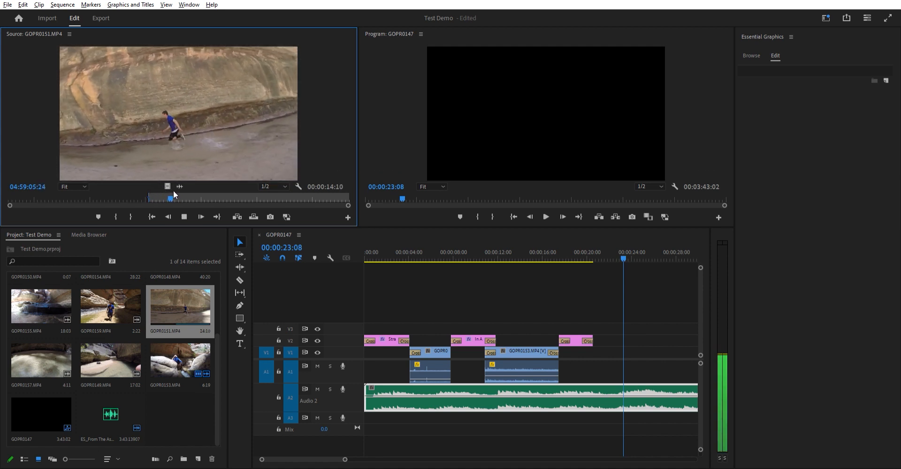
key("o")
key("space")
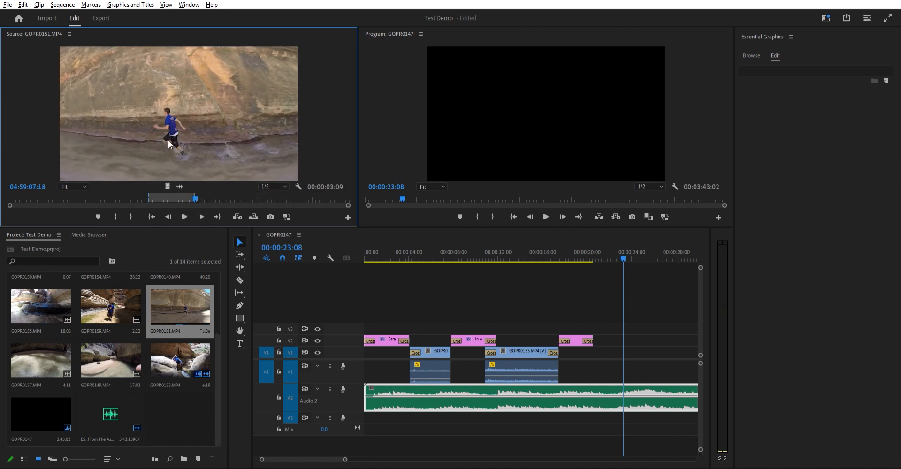
Place the marked GOPR0151.MP4 range on V1 right after the "300 Years Ago..." title and trim the clip's end to 00:00:23:07.
left_click_drag(169, 144, 596, 349)
left_click(579, 255)
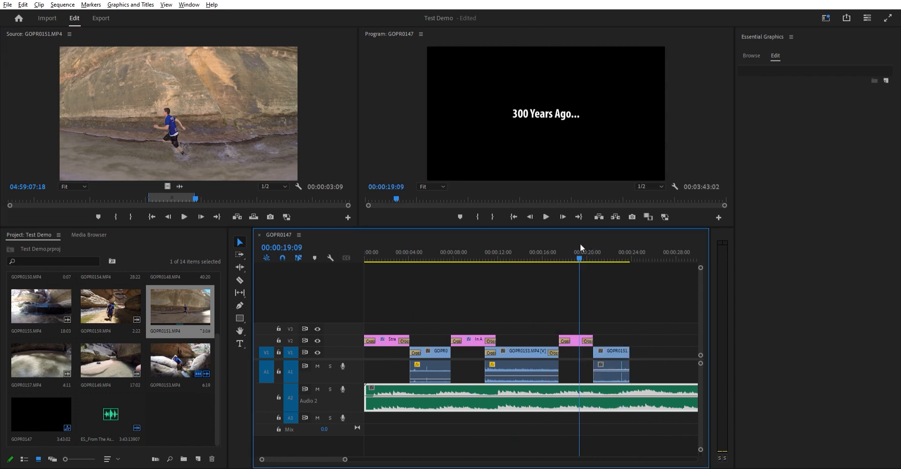
key("space")
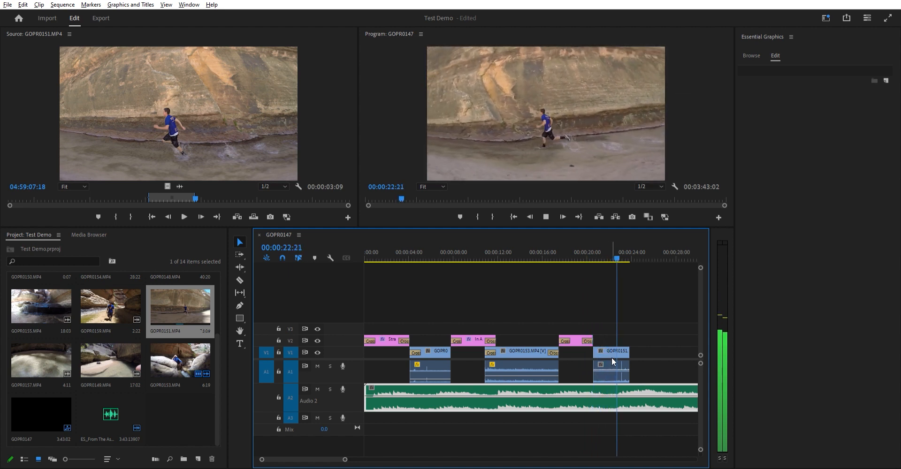
key("space")
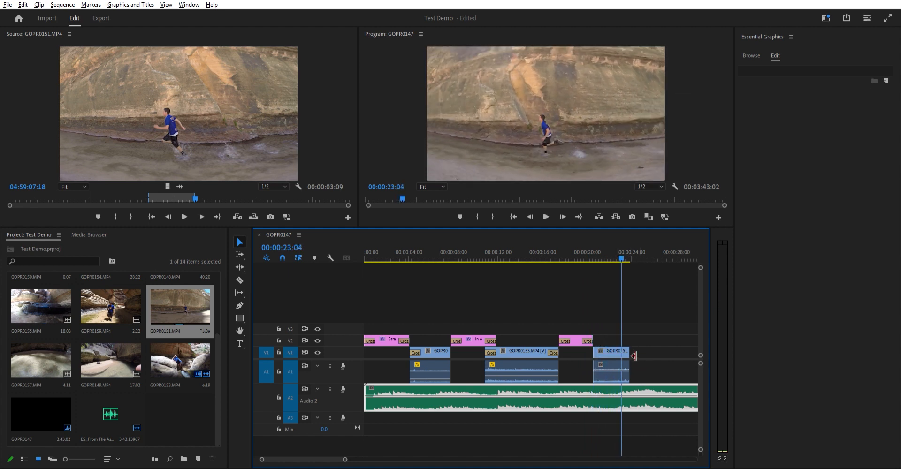
left_click(623, 250)
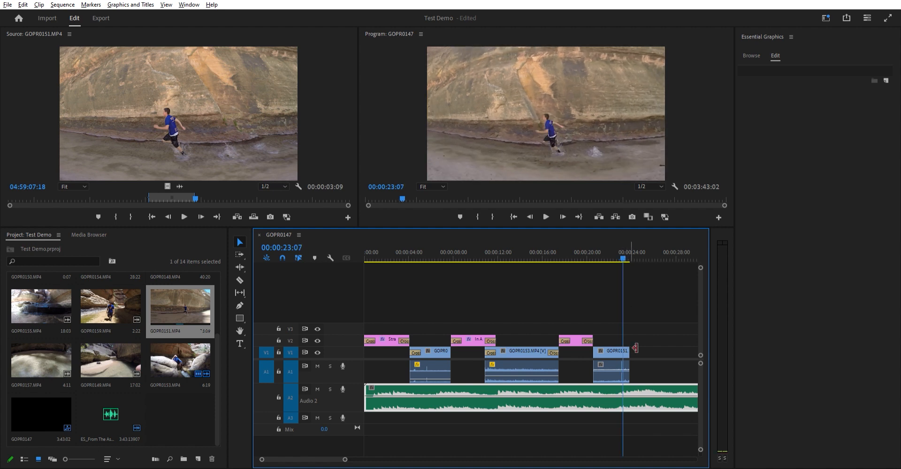
left_click_drag(629, 351, 630, 351)
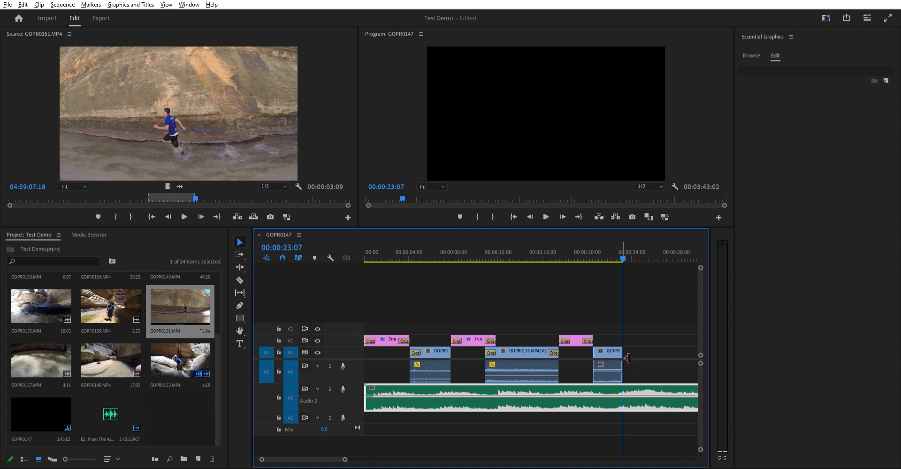
Paste a copy of the "300 Years Ago..." title on V2, starting at the end of the GOPR0151.MP4 clip.
left_click(576, 340)
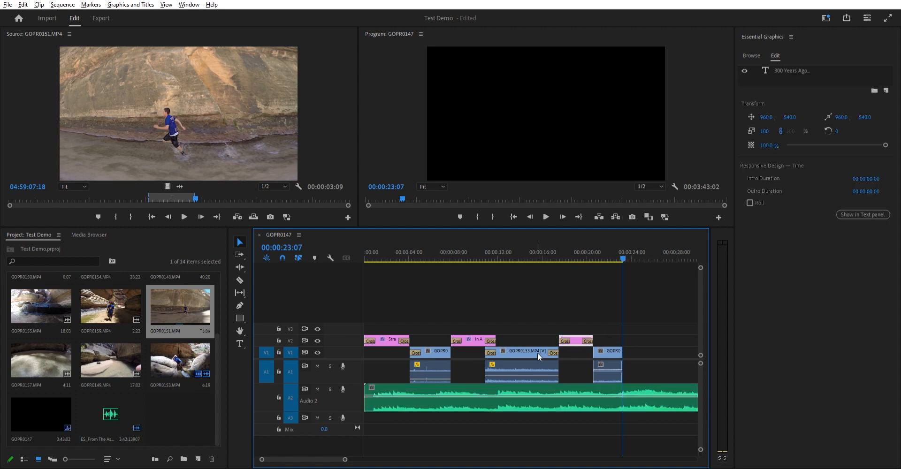
key("ctrl+v")
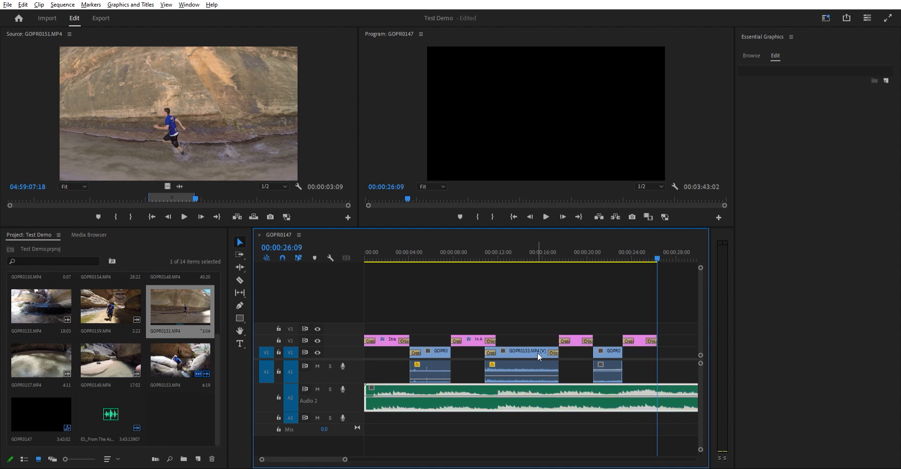
left_click(636, 338)
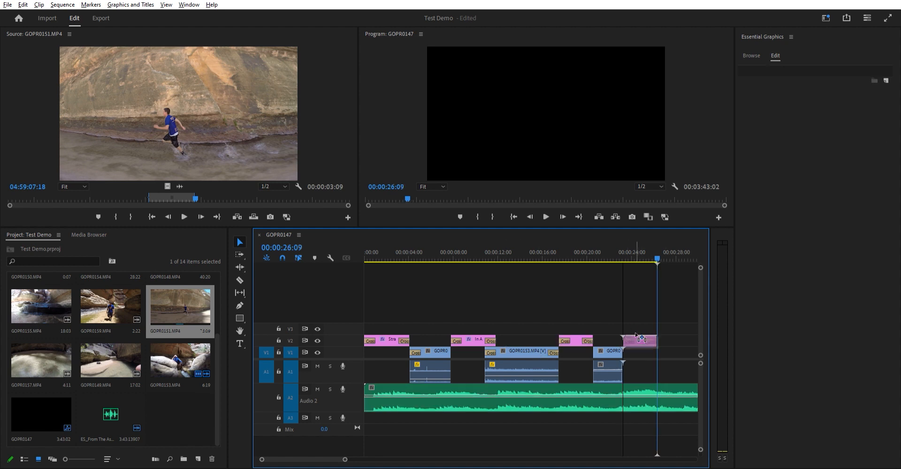
Replace the new title copy's text with "There lived a strange wanderer..." and center it horizontally in the frame.
left_click_drag(623, 249, 631, 249)
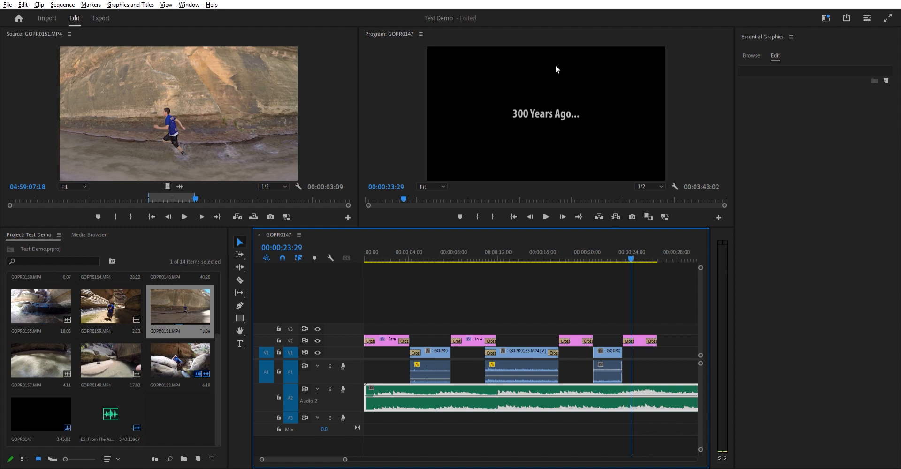
double_click(553, 106)
type("T")
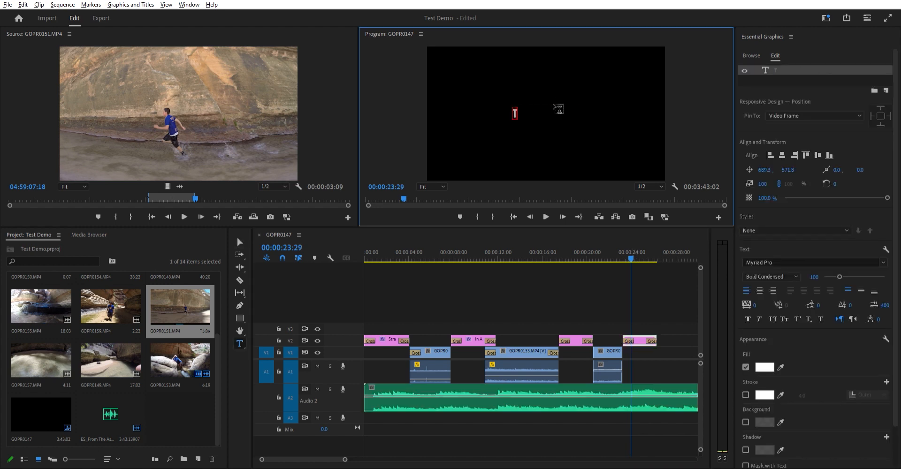
type("here lived a")
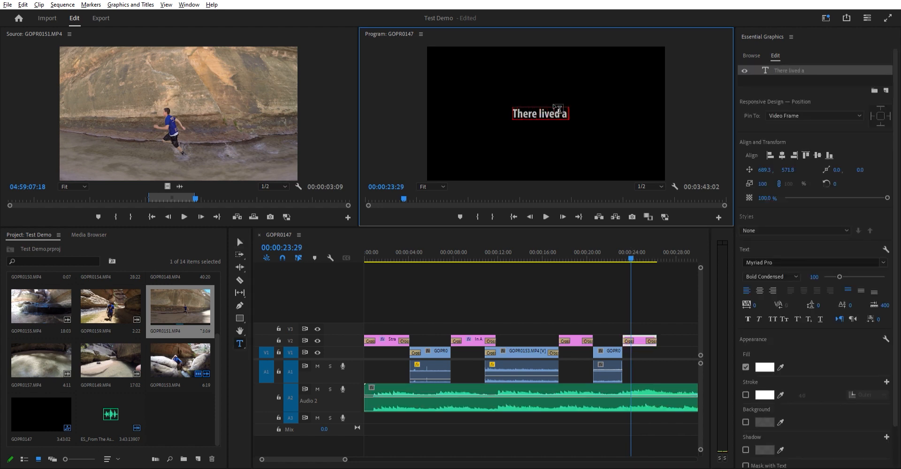
type(" strange wanderer")
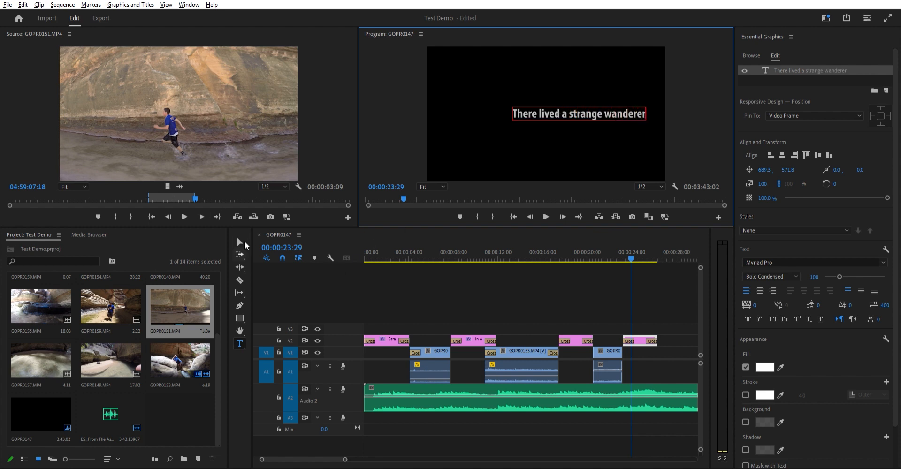
left_click(242, 242)
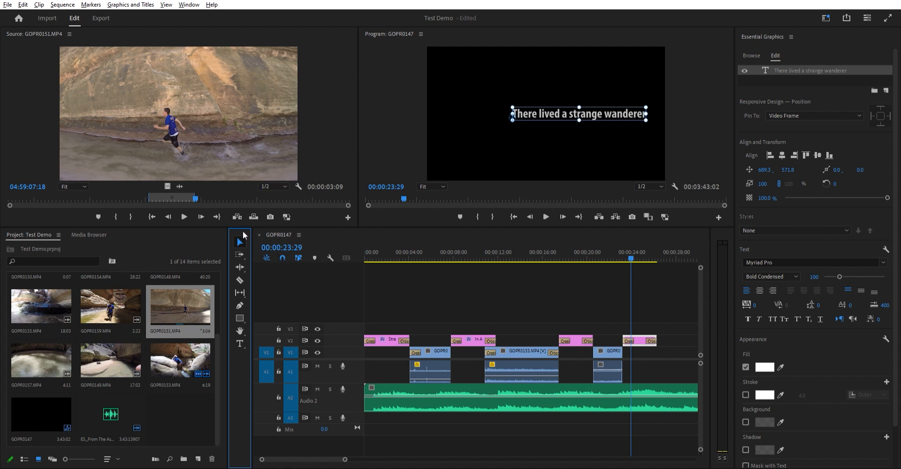
left_click(782, 155)
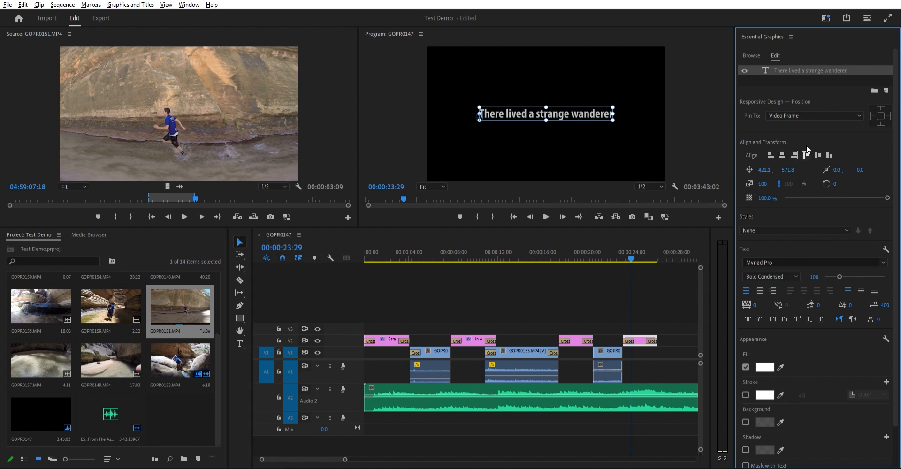
Play through the "There lived a strange wanderer..." title and review the opening again from the start of the sequence.
left_click(615, 246)
key("space")
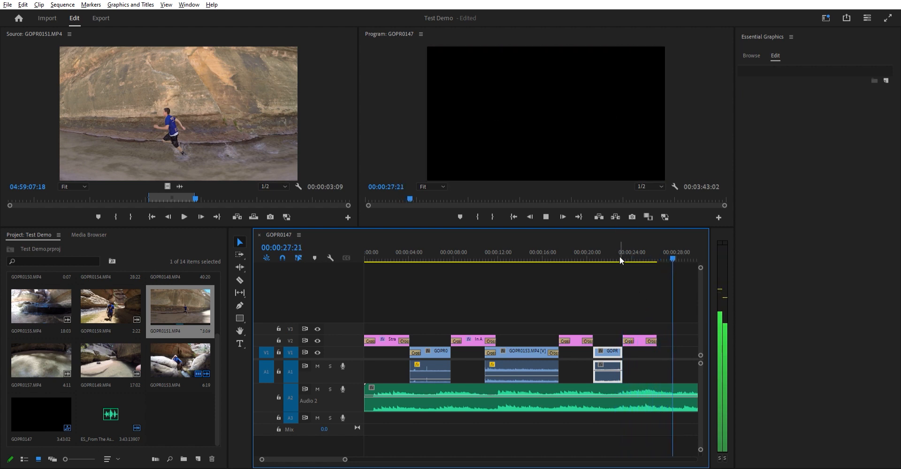
key("space")
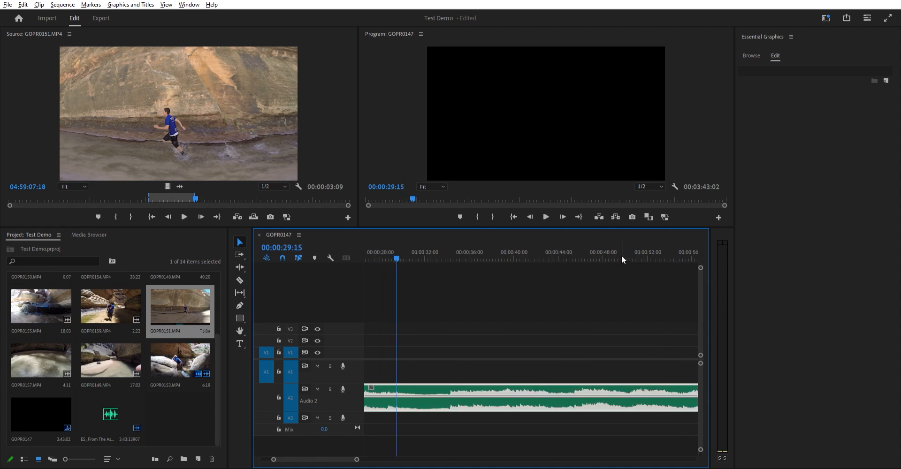
key("minus")
key("minus")
key("Home")
key("space")
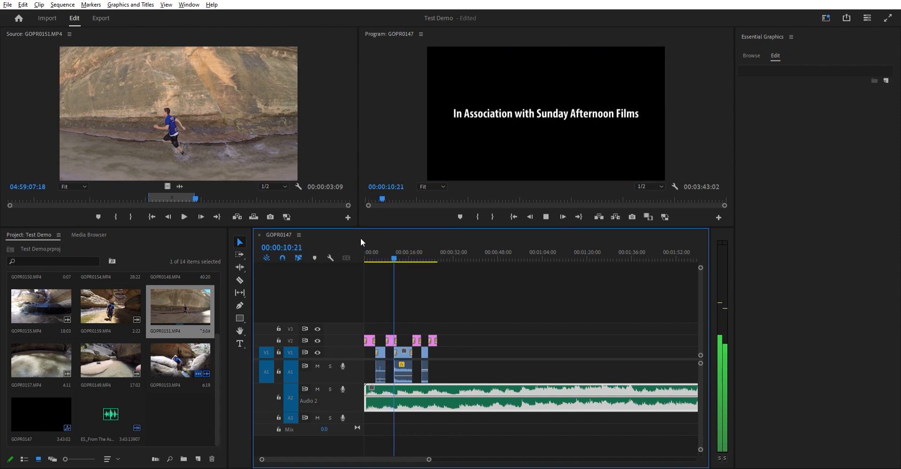
key("space")
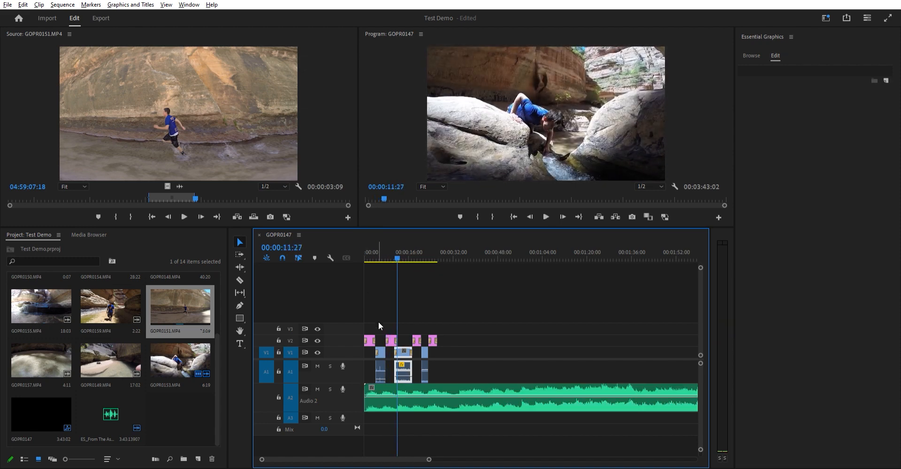
Shift the clips and titles after the first title later, leaving short gaps between them, with the GOPR0151.MP4 clip starting at 00:00:23:00.
left_click_drag(378, 322, 448, 360)
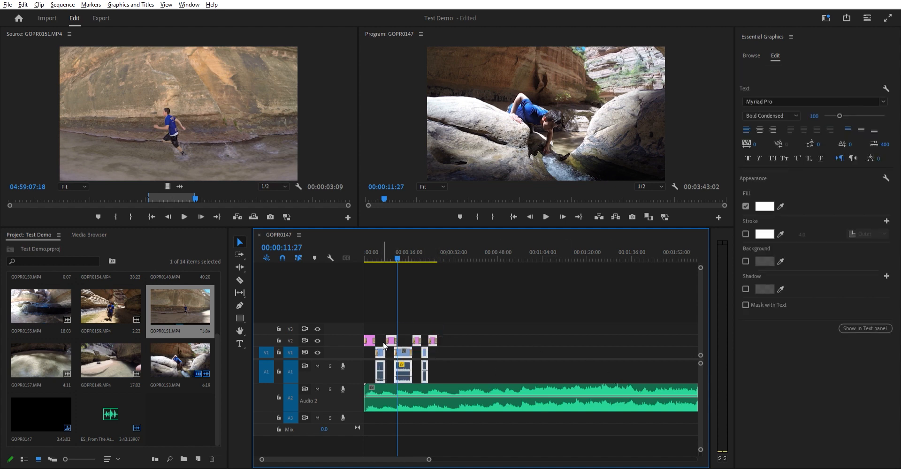
left_click_drag(384, 346, 386, 347)
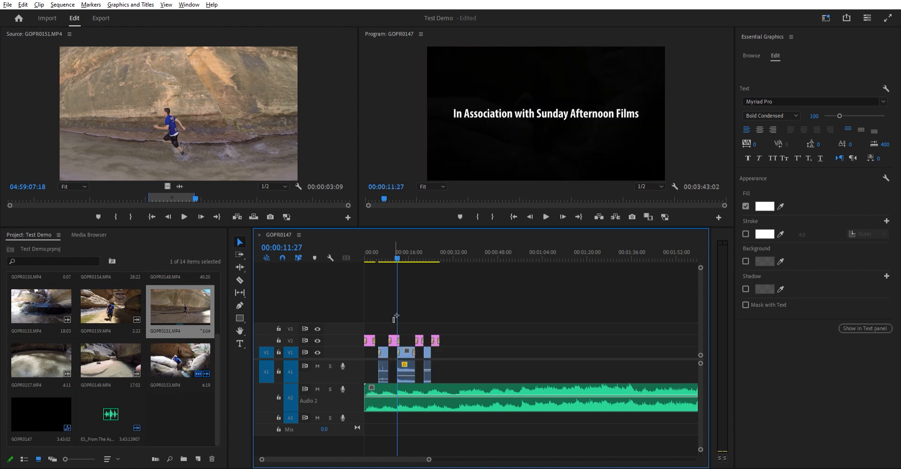
left_click_drag(393, 317, 448, 359)
left_click_drag(395, 338, 446, 349)
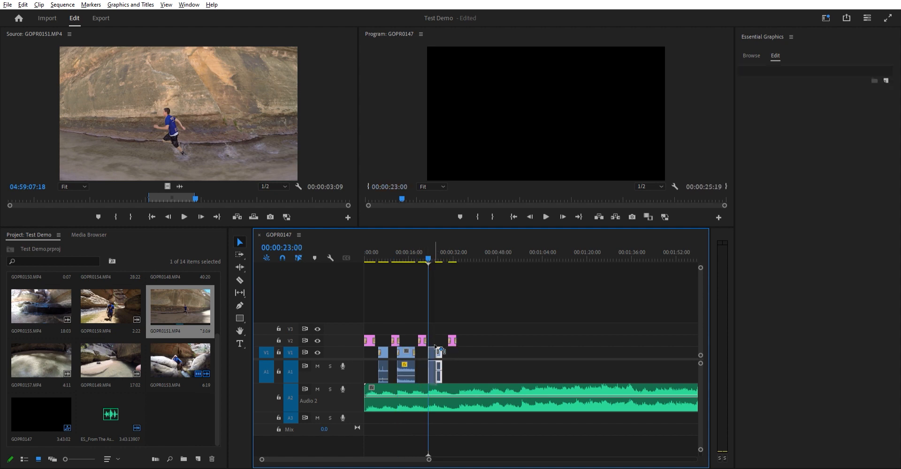
left_click_drag(435, 346, 443, 341)
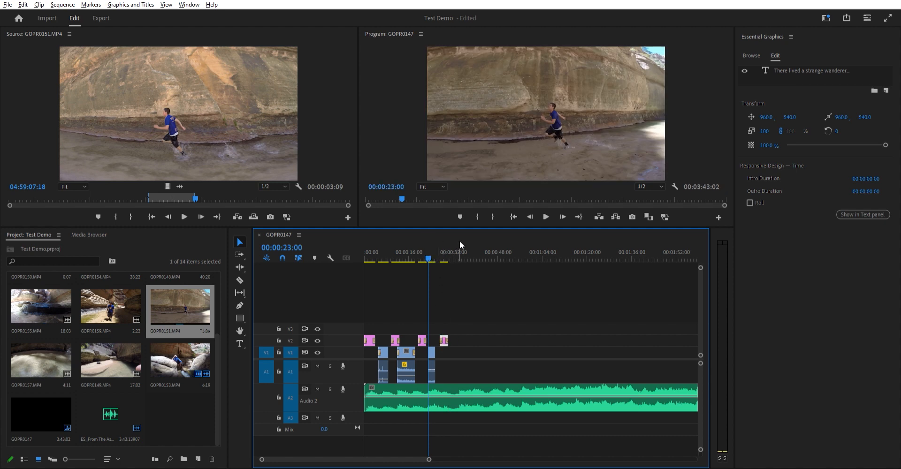
Move the "Strange Productions Present" title about one second later on V2, so it ends where the first clip begins at 00:00:05:04.
left_click_drag(372, 249, 353, 247)
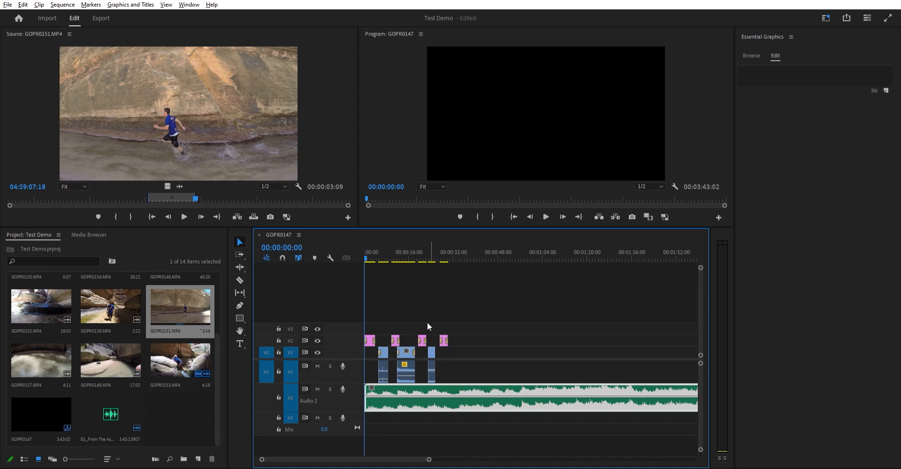
left_click(371, 341)
mouse_move(373, 339)
left_mouse_down()
mouse_move(387, 337)
mouse_move(370, 335)
left_mouse_up()
key("equal")
key("equal")
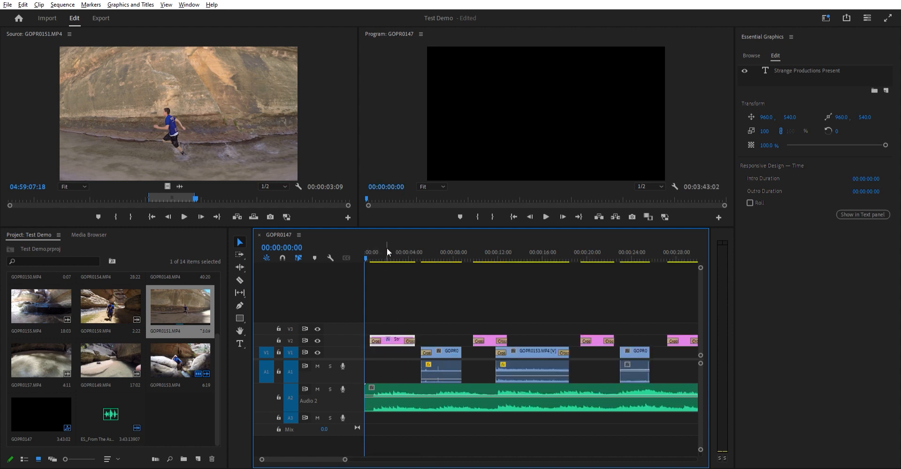
left_click_drag(387, 248, 359, 247)
left_click_drag(391, 329, 387, 330)
left_click_drag(387, 335, 402, 331)
left_click_drag(418, 249, 421, 250)
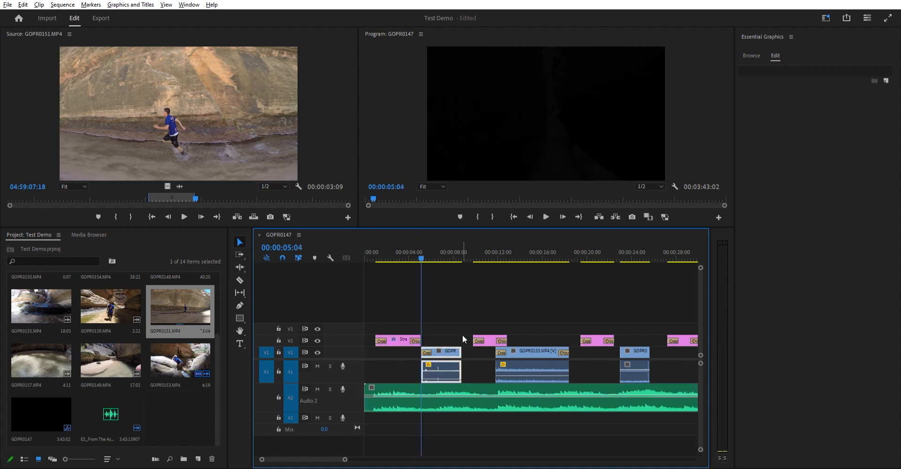
Move "Strange Productions Present" over the first clip, aligned to its end, and "In Association with Sunday Afternoon Films" to the start of the GOPR0153.MP4 clip.
left_click_drag(400, 338, 441, 335)
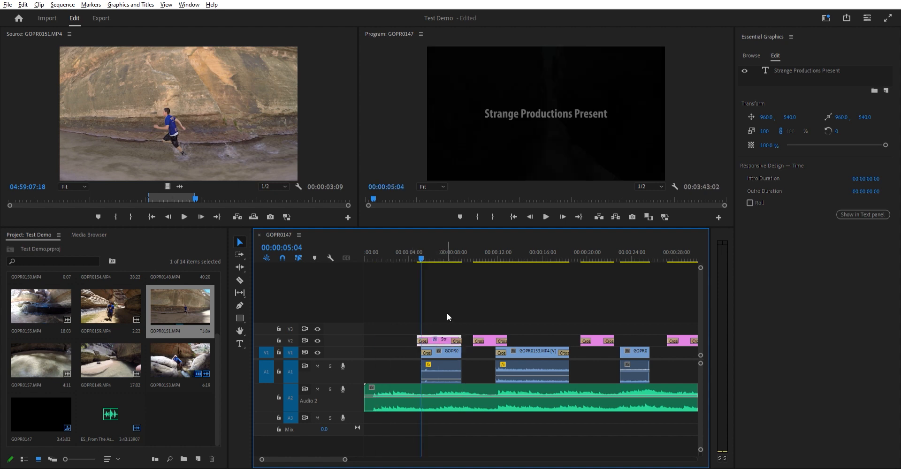
left_click(475, 340)
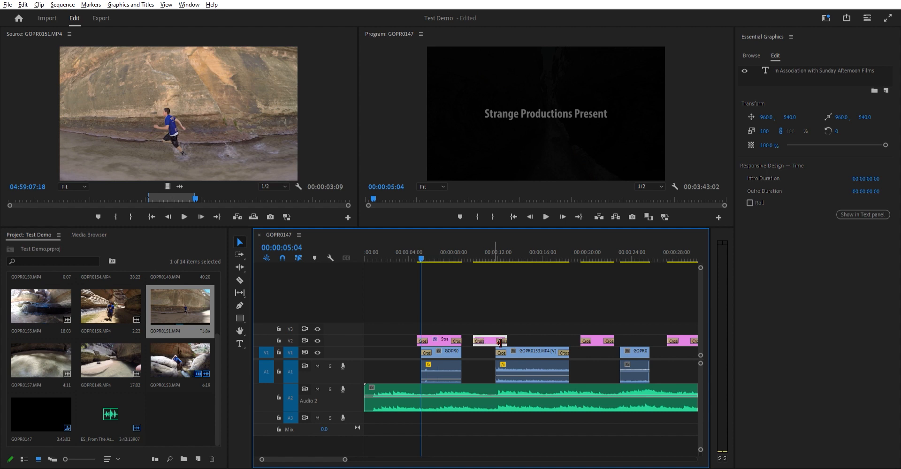
left_click_drag(491, 336, 508, 334)
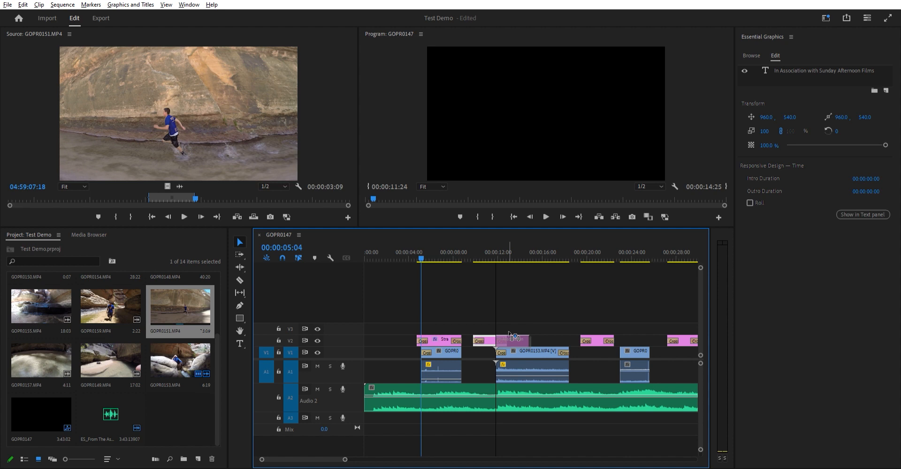
left_click_drag(509, 334, 507, 332)
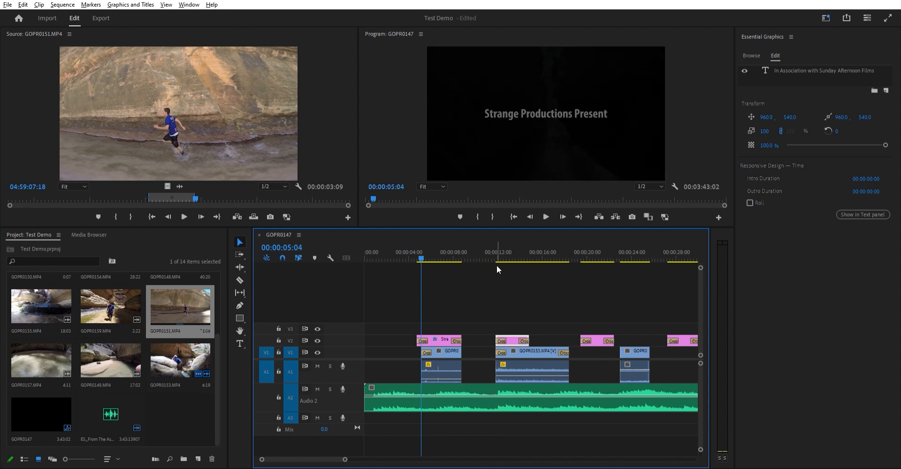